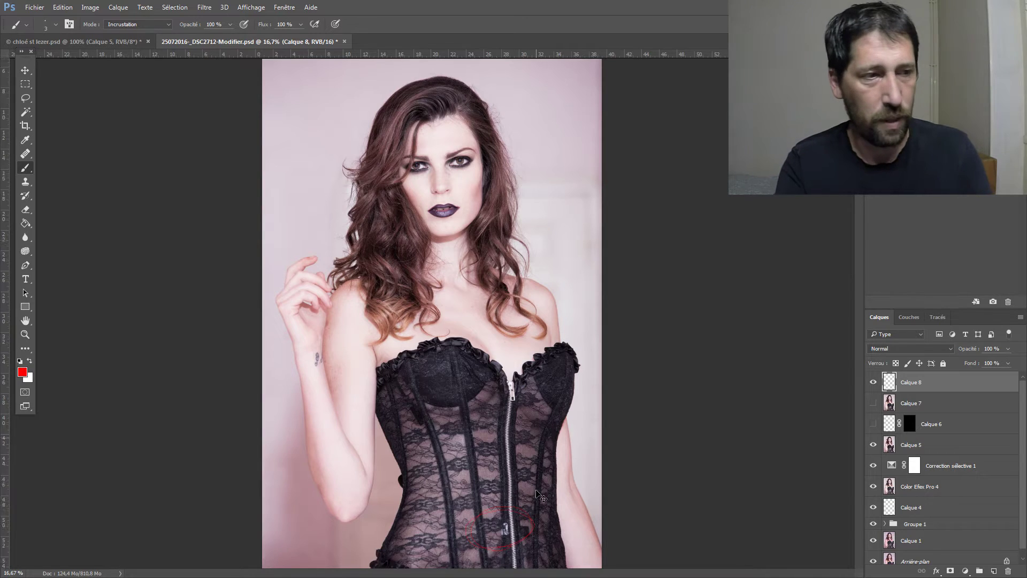
# Hide the red circle annotation layer Calque 8 and make Calque 5 the active layer for retouching the corset
pyautogui.hotkey('ctrl', '+')
pyautogui.hotkey('ctrl', '+')
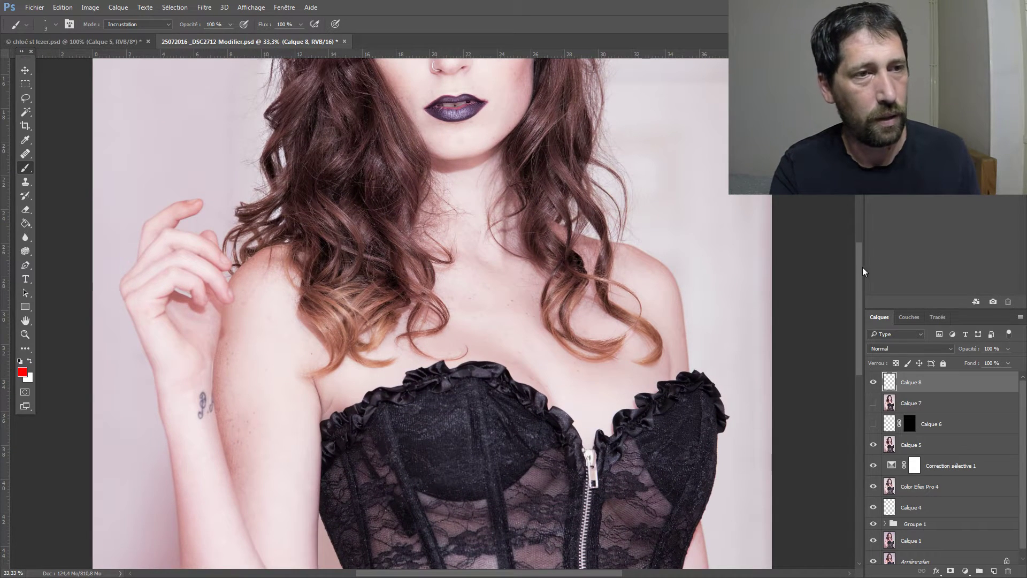
pyautogui.moveTo(861, 274); pyautogui.dragTo(862, 404)
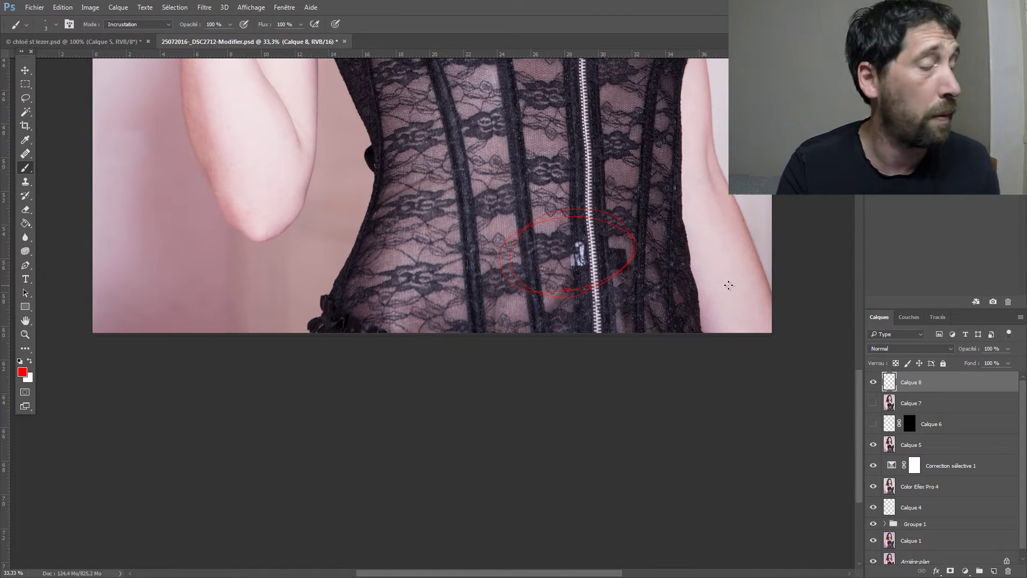
pyautogui.hotkey('ctrl', '+')
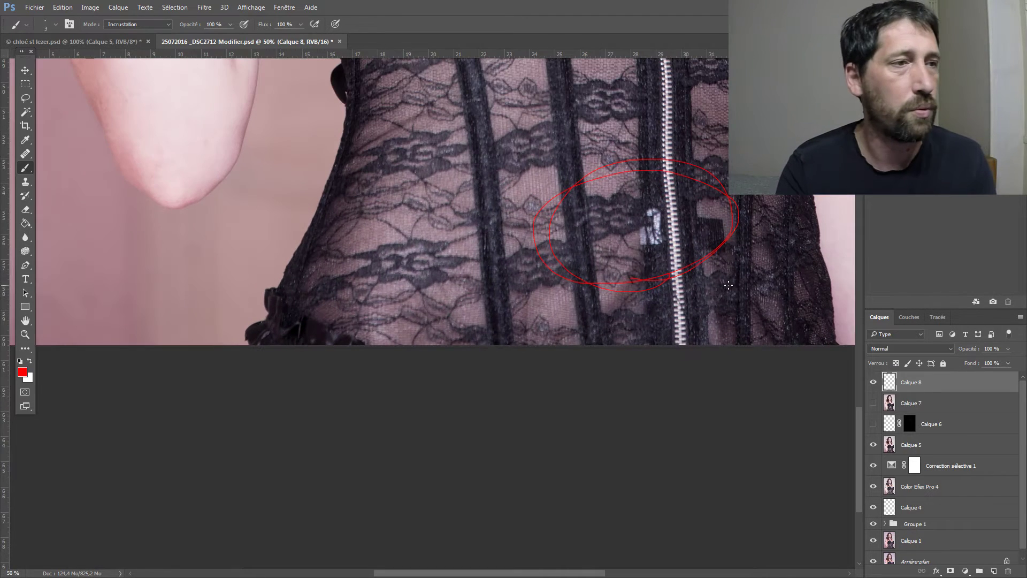
pyautogui.moveTo(490, 224); pyautogui.dragTo(402, 316)
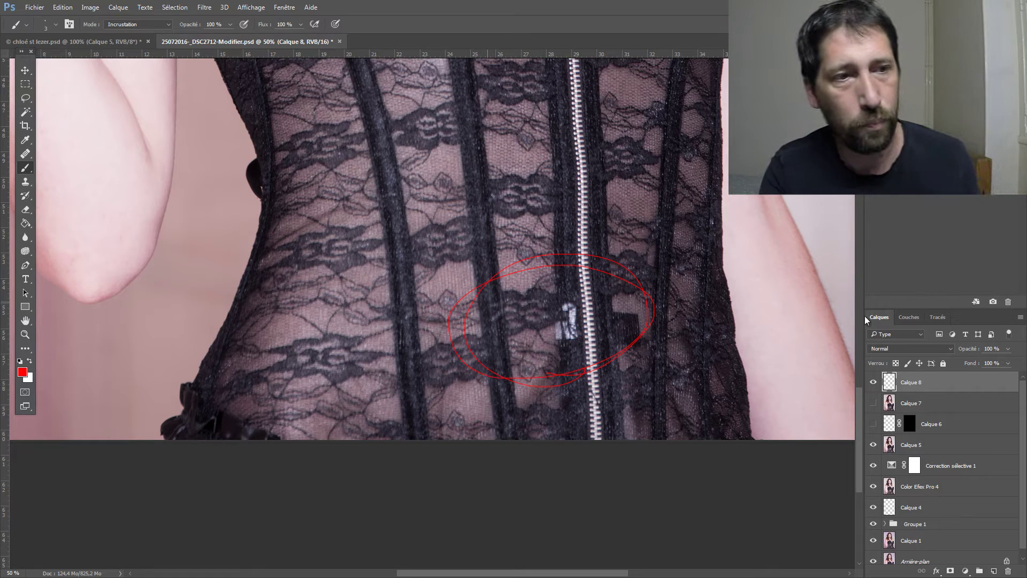
pyautogui.click(873, 382)
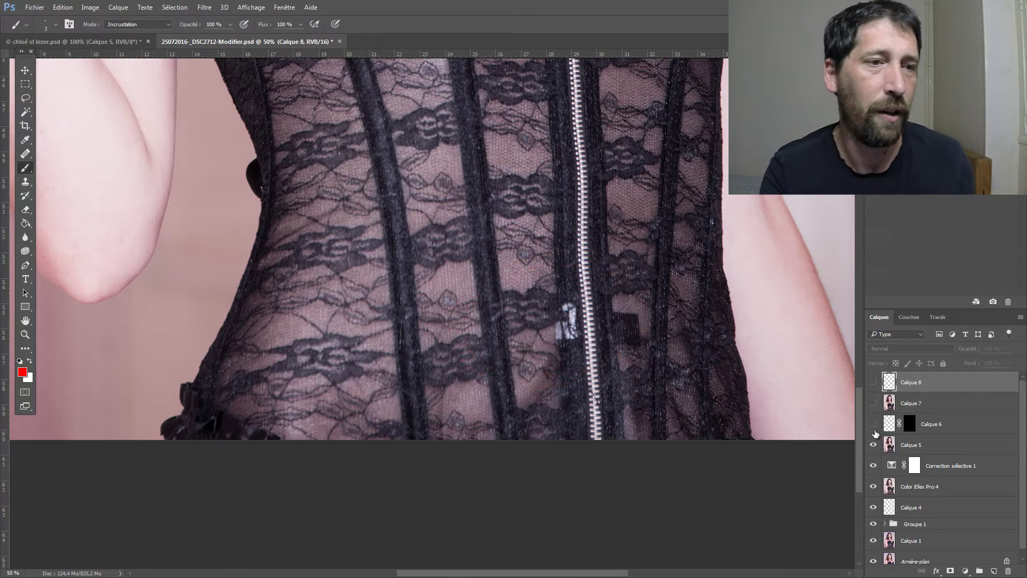
pyautogui.click(918, 446)
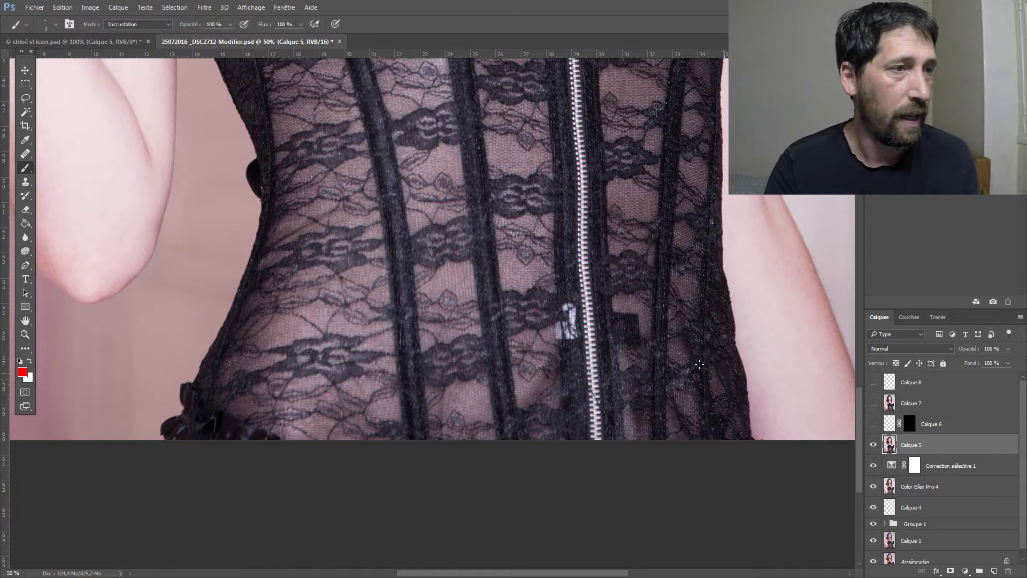
# Lasso the clean strip of fabric and zipper just above the white tag and copy it to a new layer
pyautogui.hotkey('ctrl', '+')
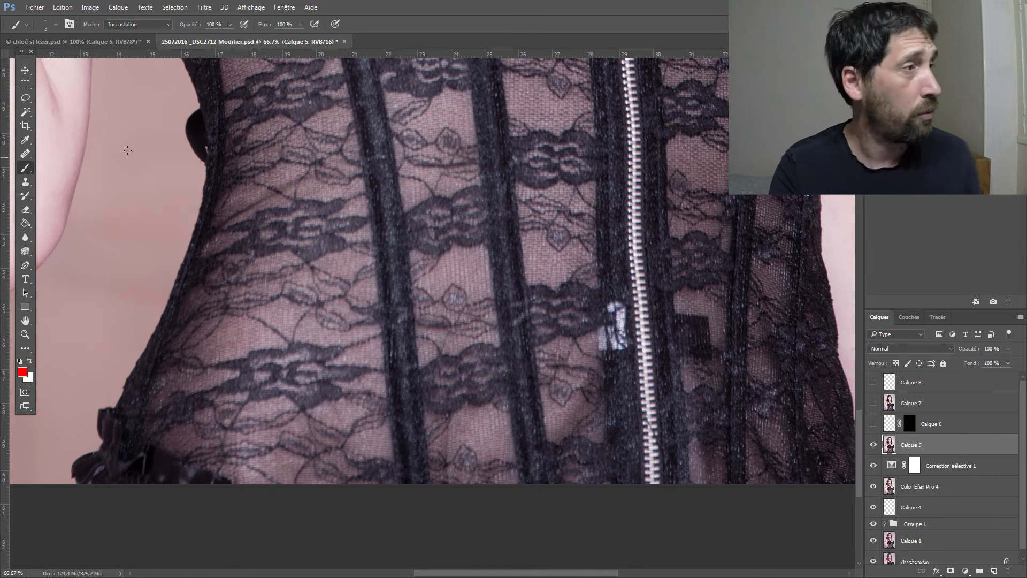
pyautogui.click(25, 98)
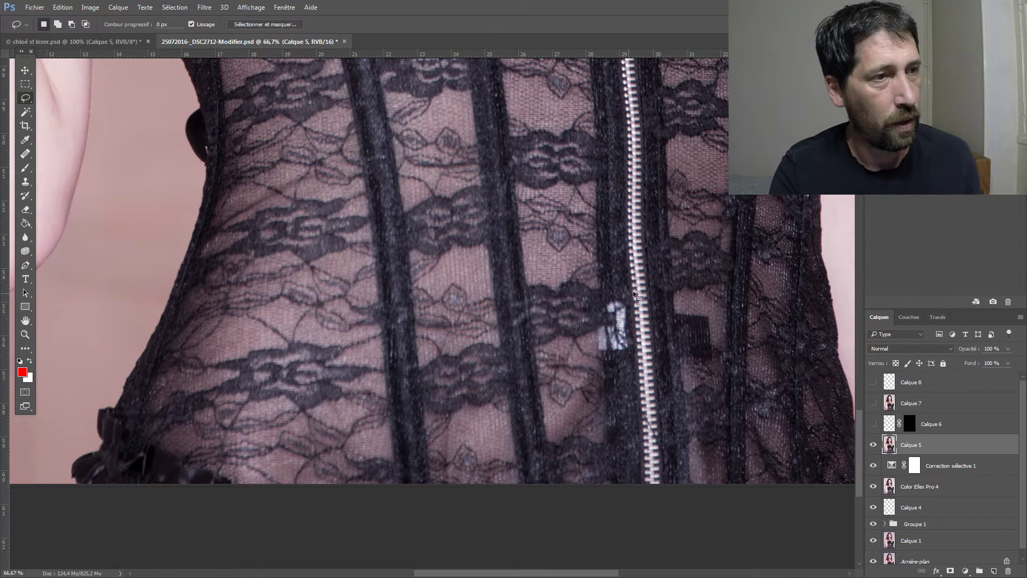
pyautogui.moveTo(637, 287)
pyautogui.mouseDown()
pyautogui.moveTo(590, 288)
pyautogui.moveTo(575, 255)
pyautogui.mouseUp()
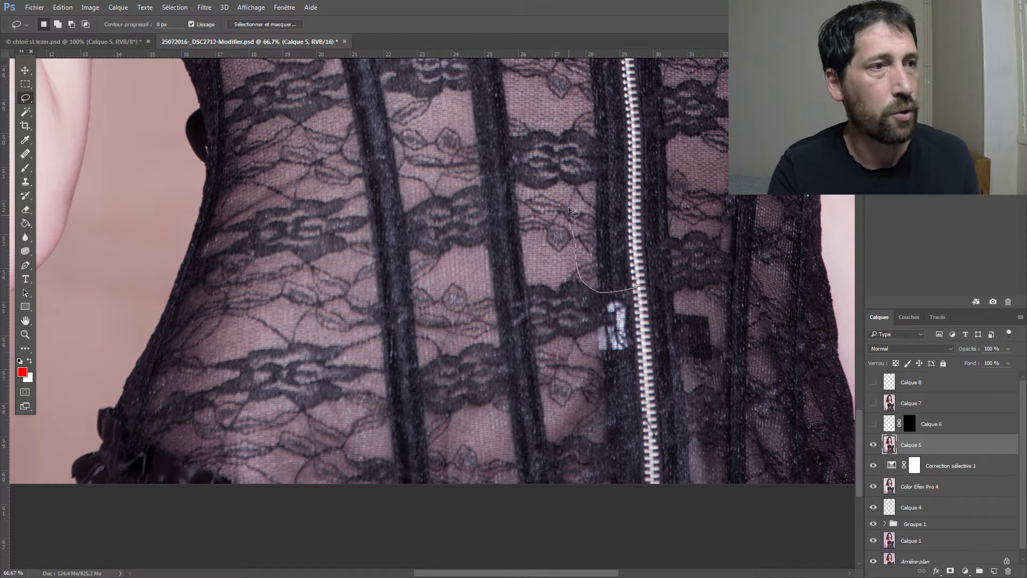
pyautogui.moveTo(647, 206); pyautogui.dragTo(640, 289)
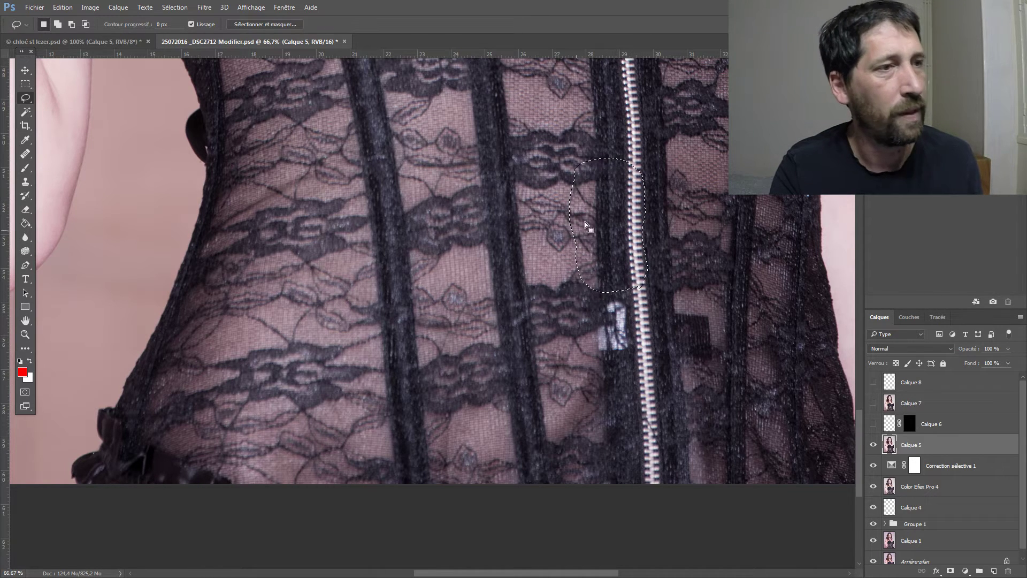
pyautogui.rightClick(606, 212)
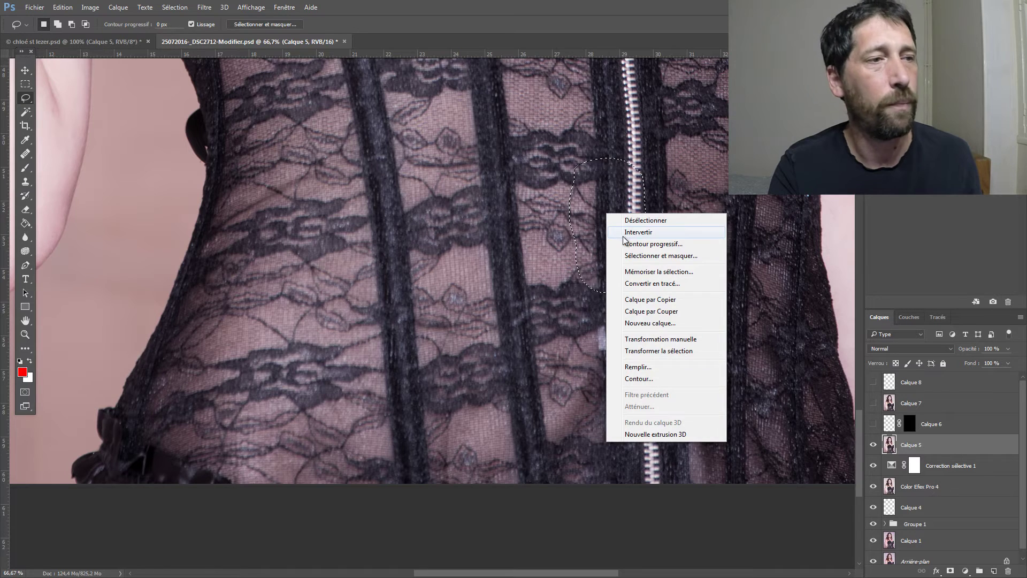
pyautogui.click(636, 299)
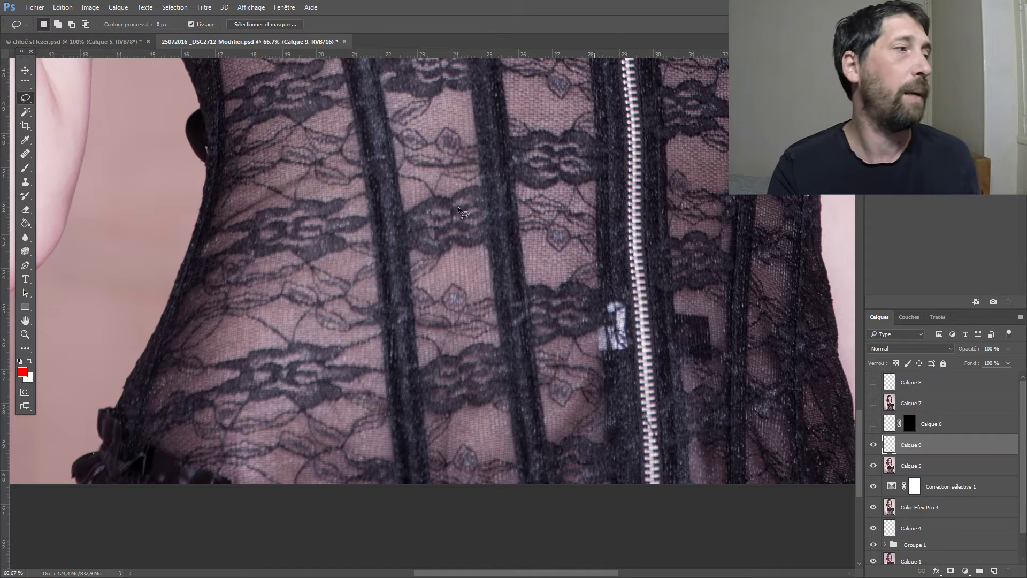
# Examine the copied patch on its own by isolating Calque 9, and restore the other layers' visibility
pyautogui.keyDown('alt'); pyautogui.click(872, 446); pyautogui.keyUp('alt')
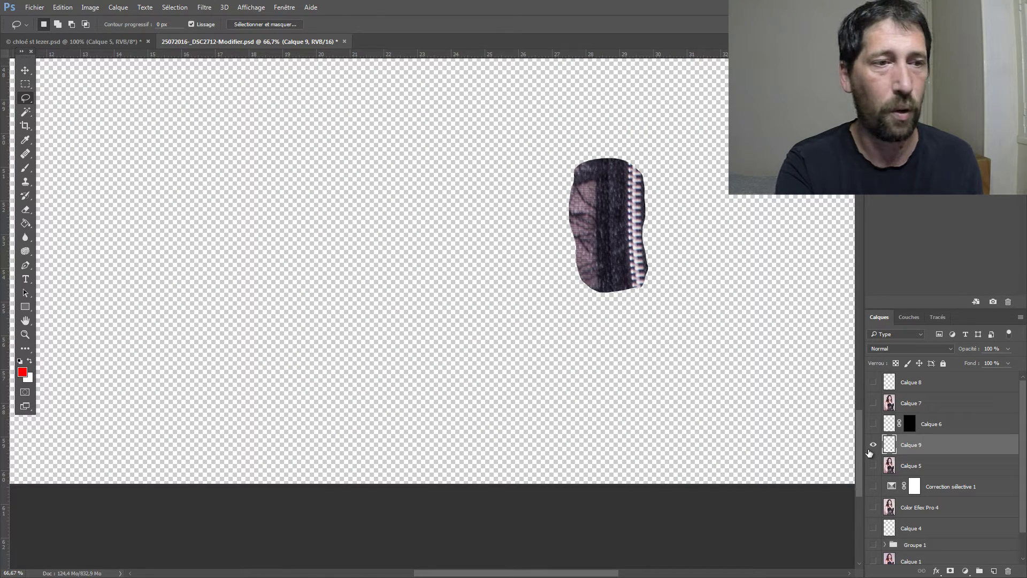
pyautogui.keyDown('alt'); pyautogui.click(873, 446); pyautogui.keyUp('alt')
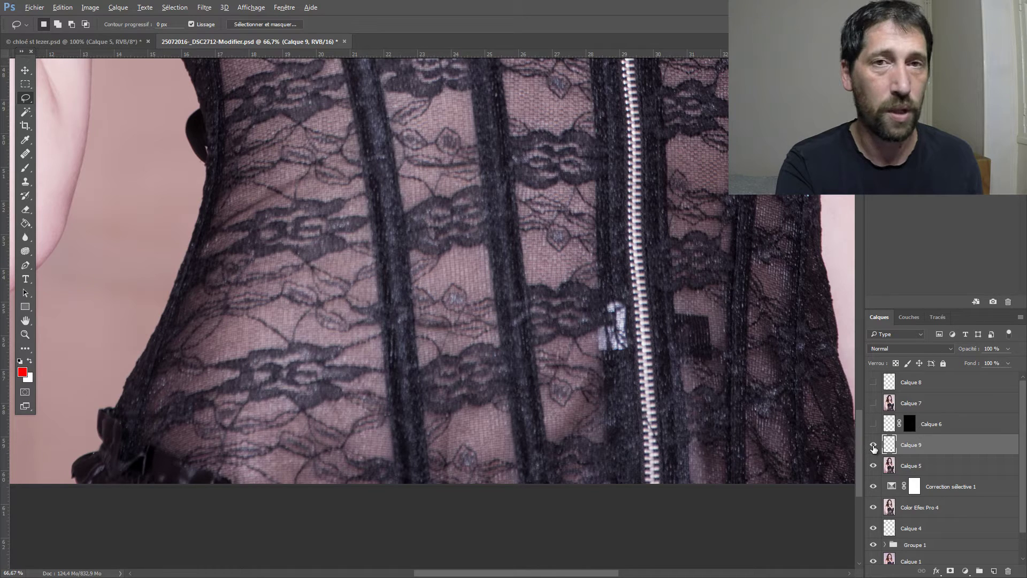
pyautogui.keyDown('alt'); pyautogui.click(873, 446); pyautogui.keyUp('alt')
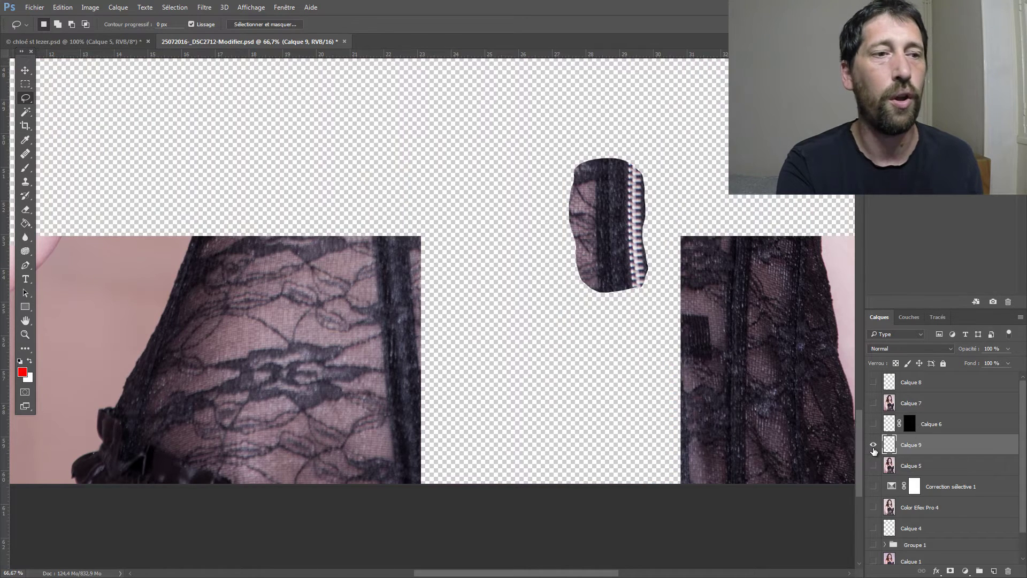
pyautogui.keyDown('alt'); pyautogui.click(873, 446); pyautogui.keyUp('alt')
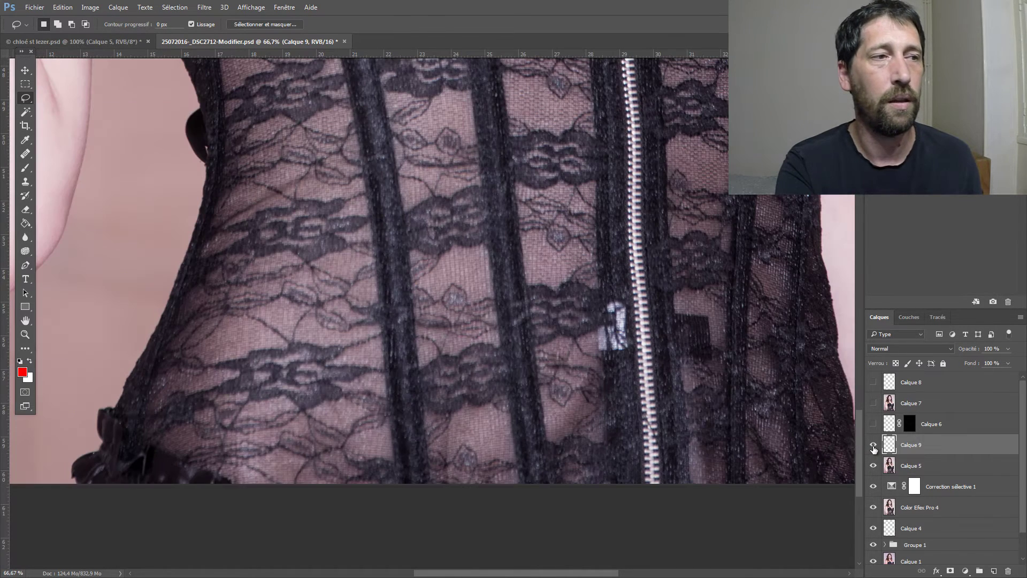
# Move the copied patch over the white tag, rotate it -2.81°, and align its zipper teeth with the original zipper
pyautogui.click(27, 72)
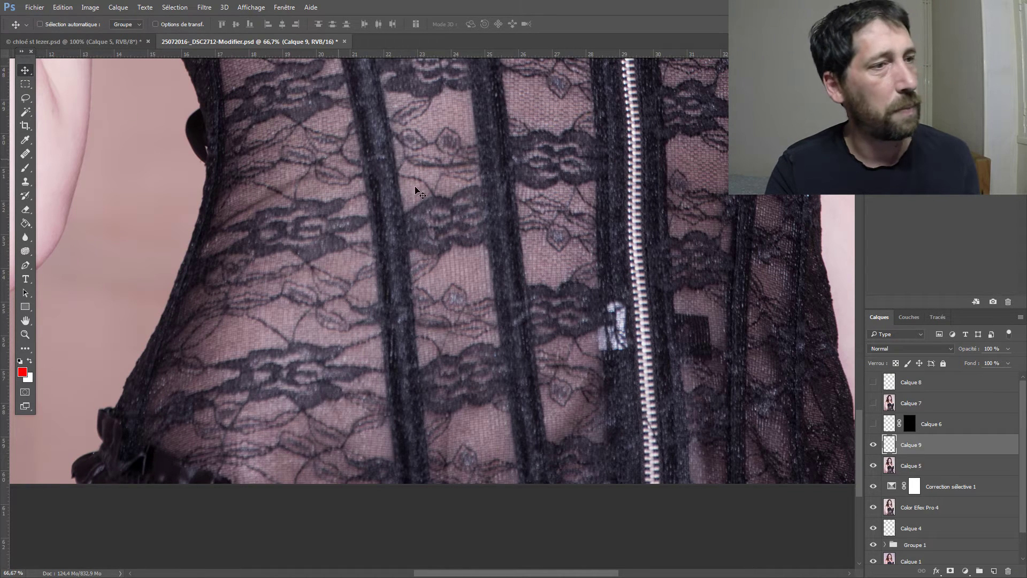
pyautogui.moveTo(556, 301); pyautogui.dragTo(541, 347)
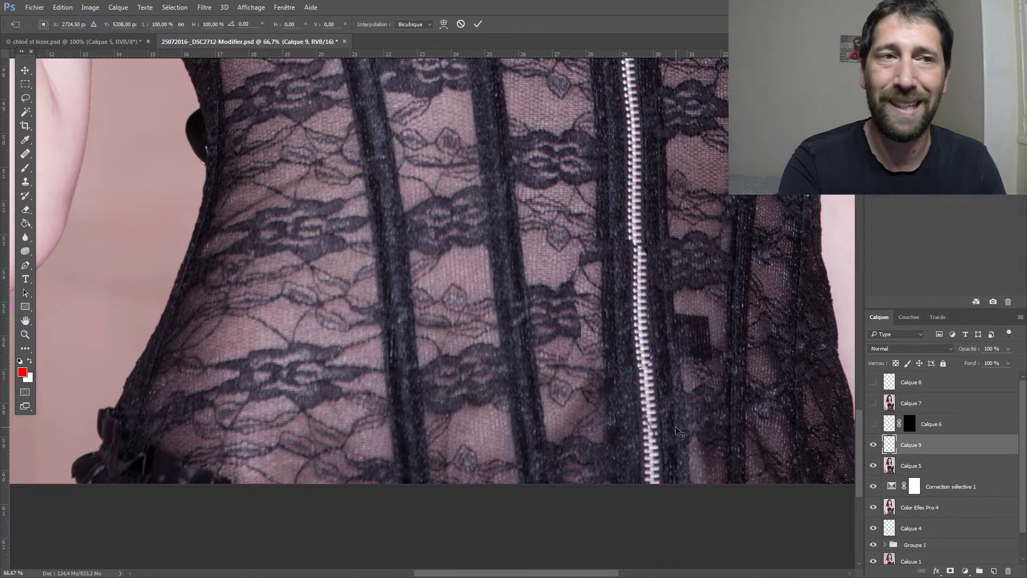
pyautogui.hotkey('ctrl', 't')
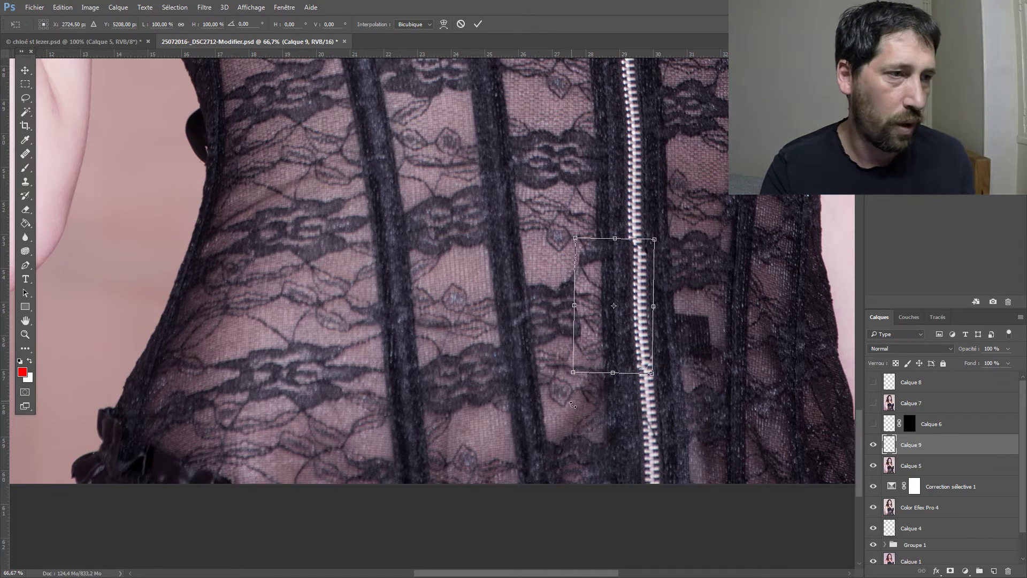
pyautogui.moveTo(570, 404); pyautogui.dragTo(594, 395)
pyautogui.moveTo(610, 353); pyautogui.dragTo(604, 354)
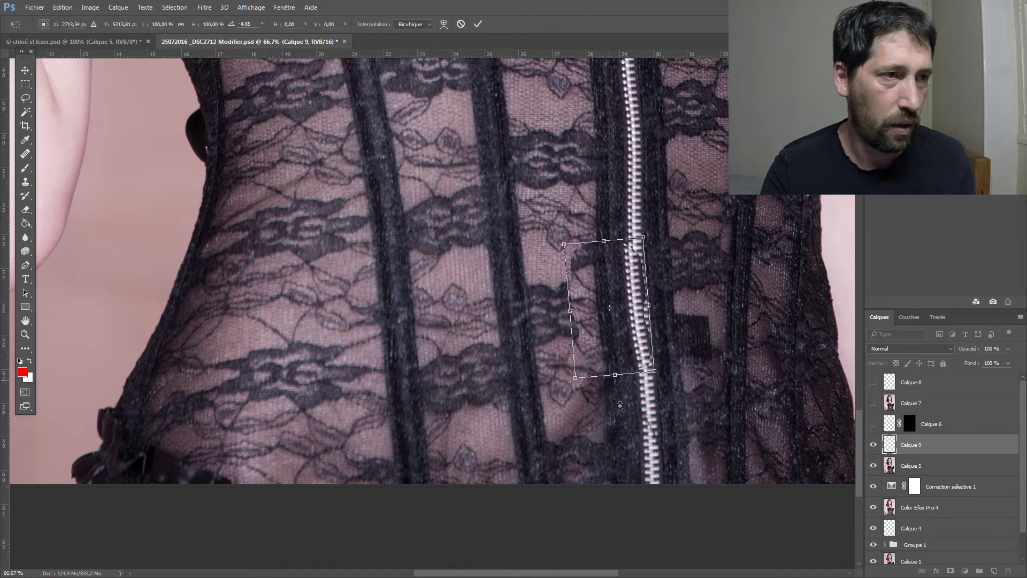
pyautogui.moveTo(620, 413); pyautogui.dragTo(616, 413)
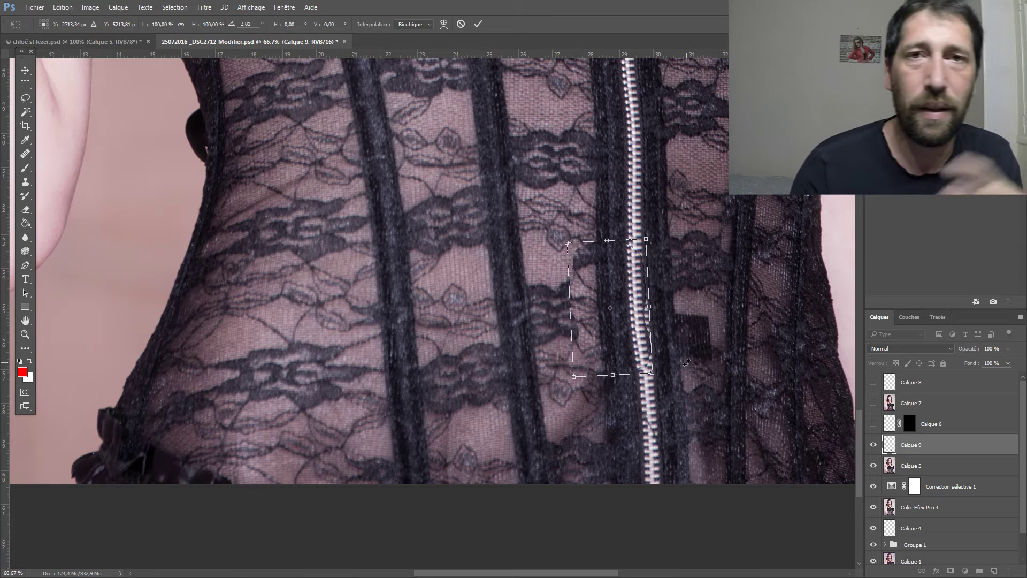
pyautogui.press('Return')
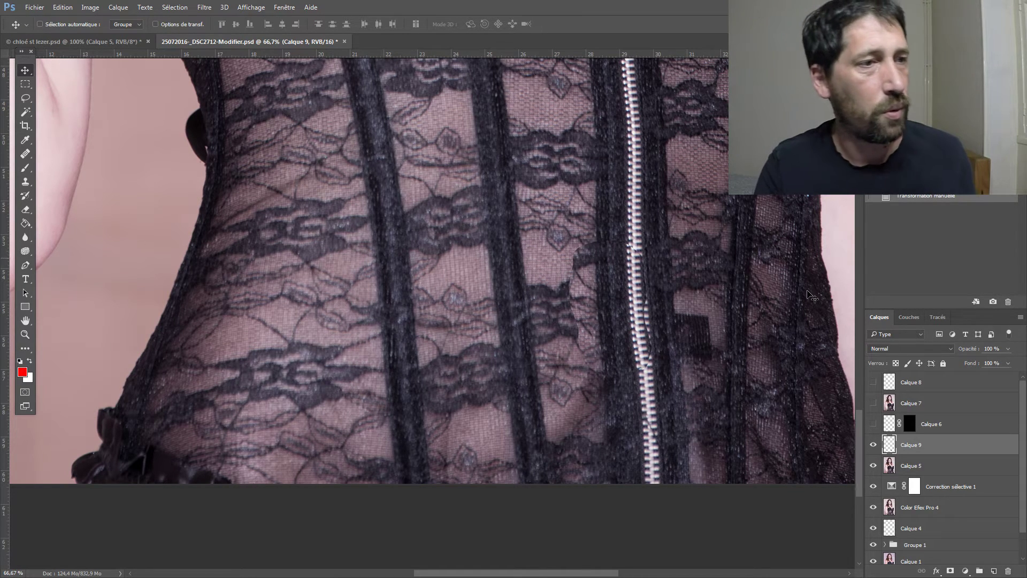
pyautogui.moveTo(653, 283)
pyautogui.mouseDown()
pyautogui.moveTo(659, 291)
pyautogui.moveTo(636, 284)
pyautogui.mouseUp()
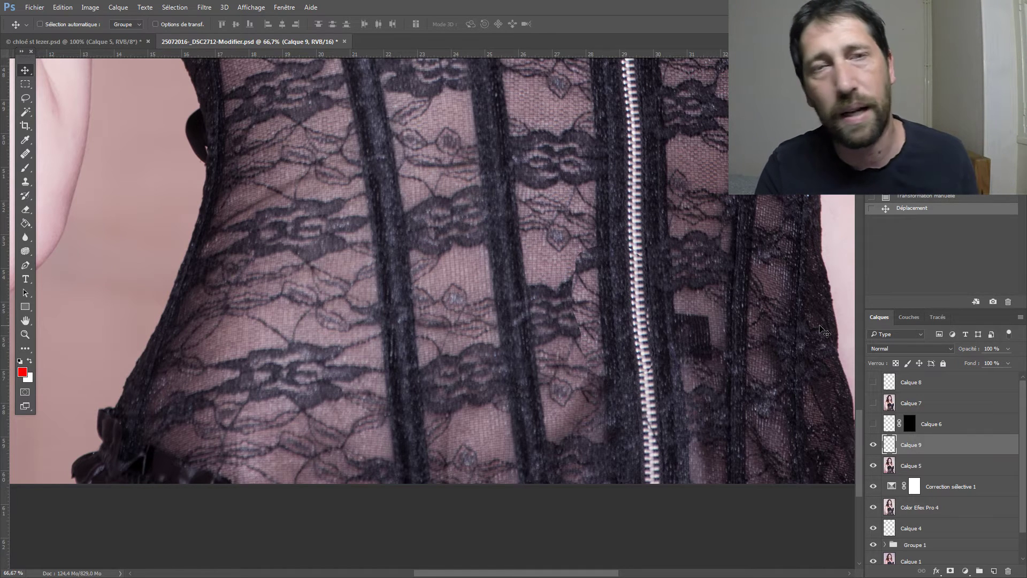
# Add a layer mask to Calque 9 and set up a black brush with 36% opacity, 0% hardness and about 45 px diameter
pyautogui.click(950, 572)
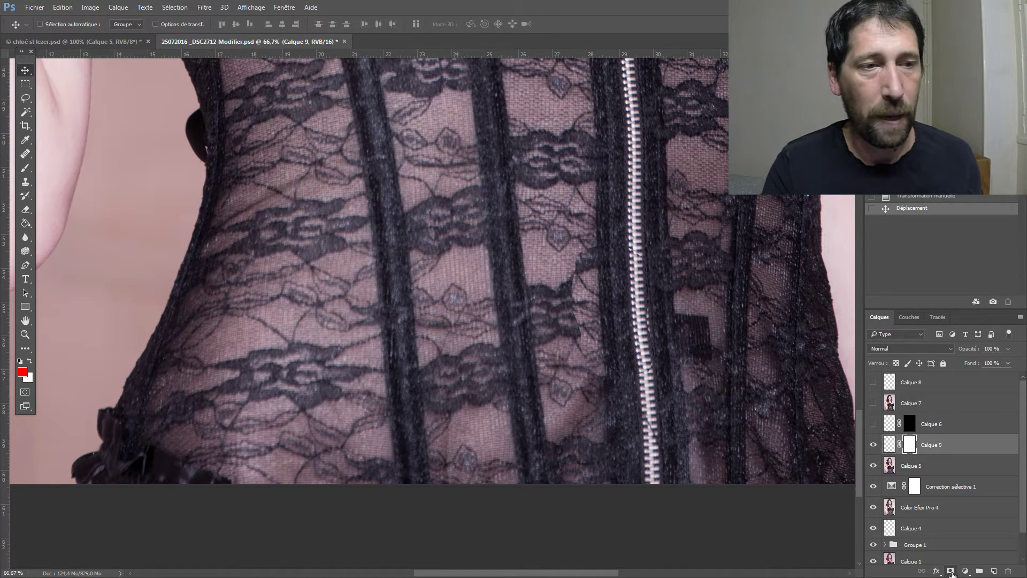
pyautogui.click(27, 168)
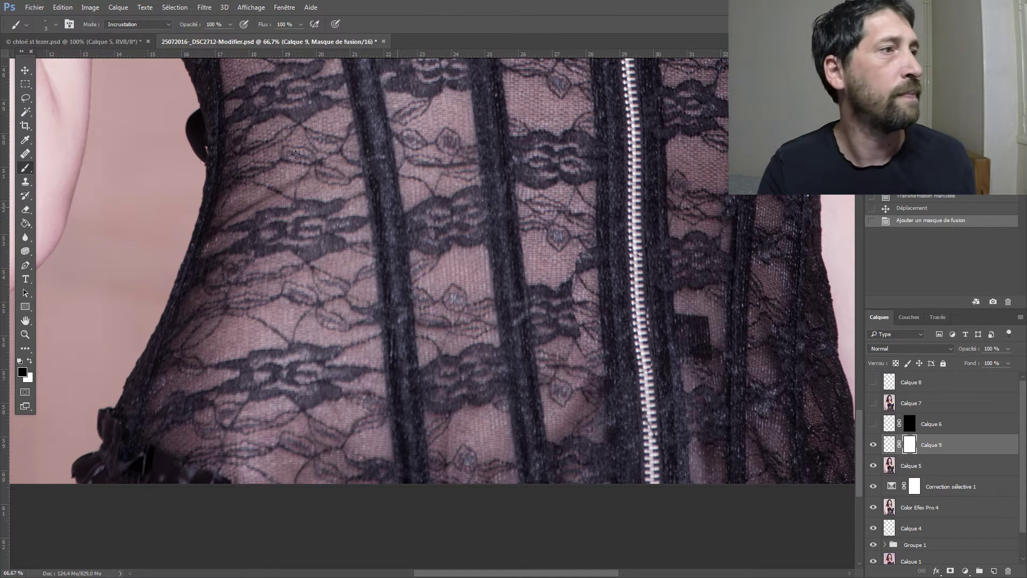
pyautogui.moveTo(190, 24); pyautogui.dragTo(155, 24)
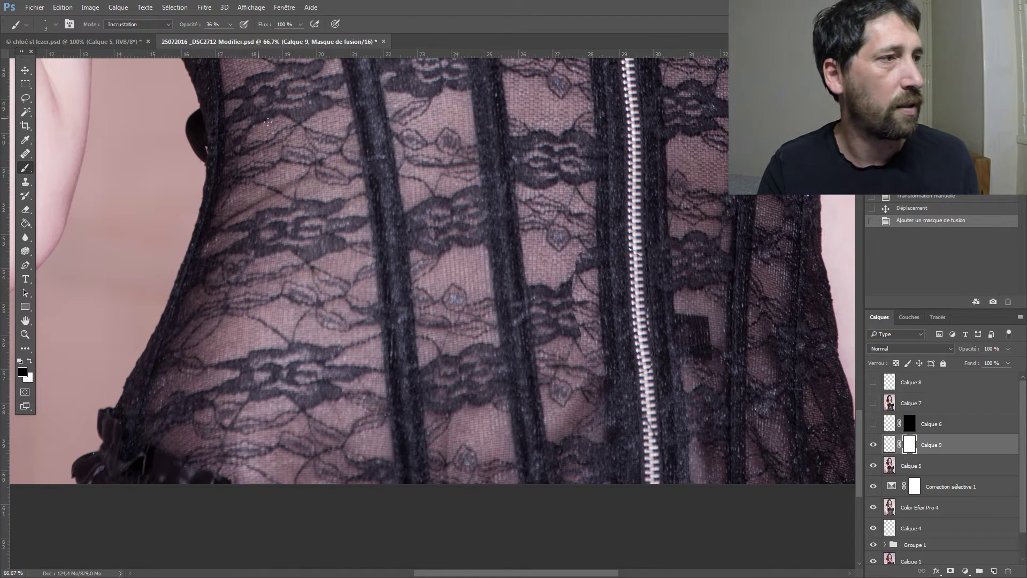
pyautogui.rightClick(507, 302)
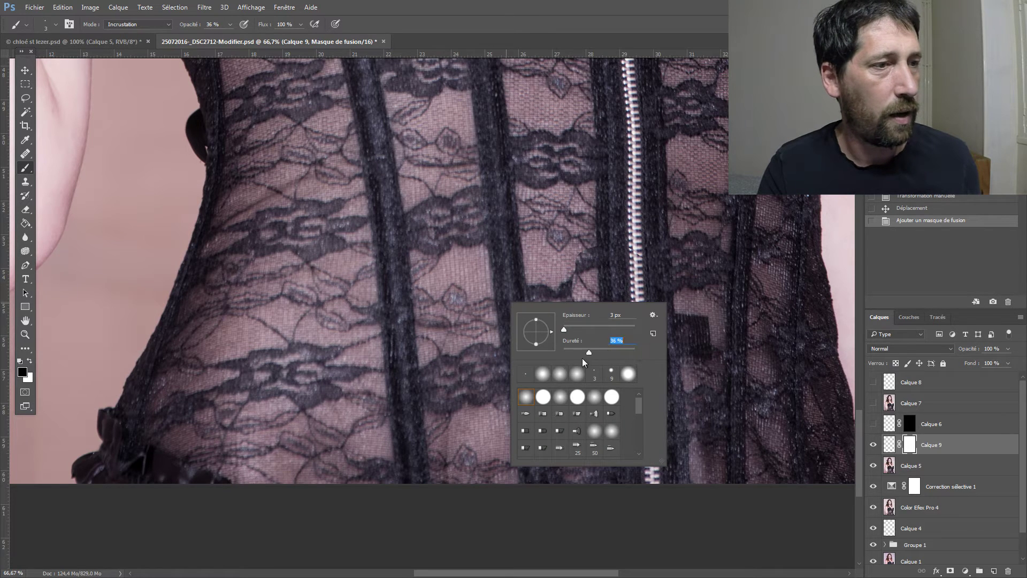
pyautogui.press('Return')
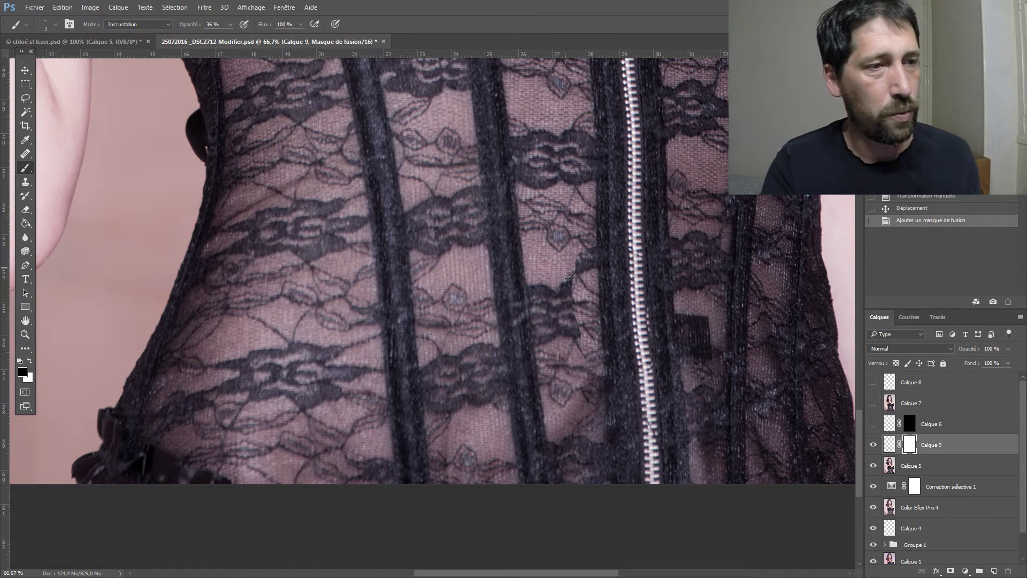
pyautogui.keyDown('alt'); pyautogui.rightClick(590, 309); pyautogui.keyUp('alt')
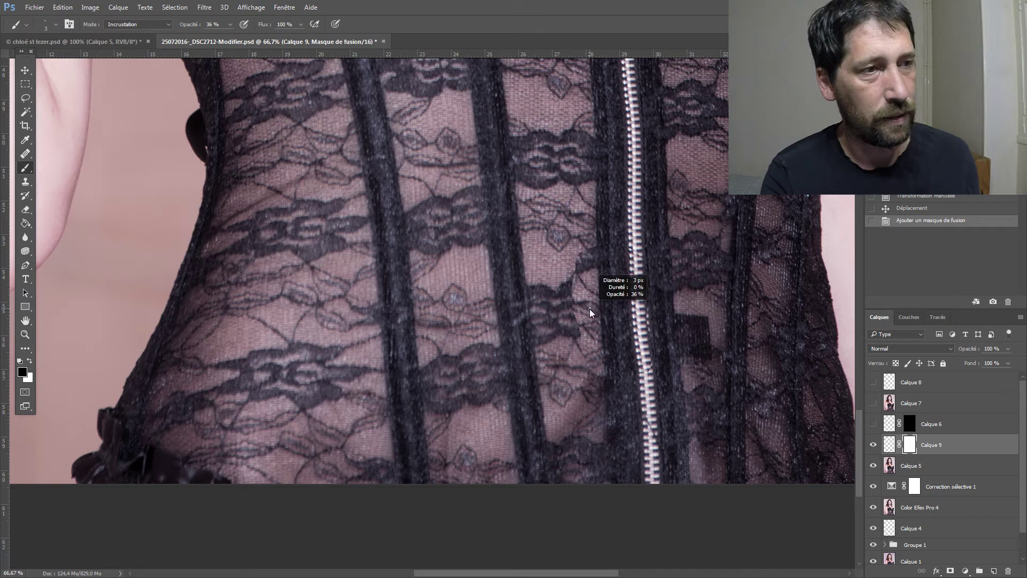
pyautogui.moveTo(592, 310); pyautogui.dragTo(601, 310)
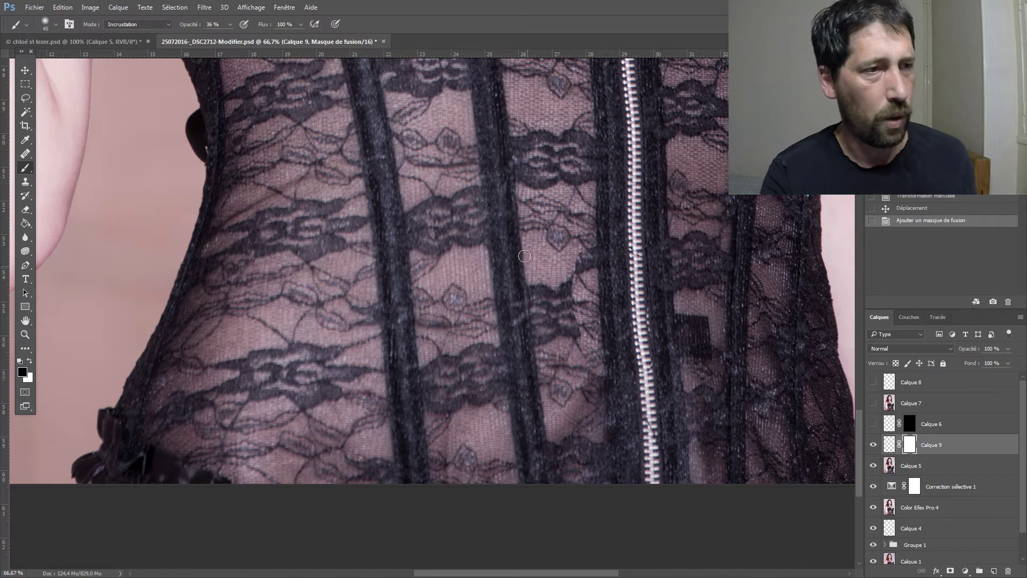
# Paint the mask along the patch's left edge to blend it into the lace, comparing with the layer hidden and shown
pyautogui.moveTo(576, 304); pyautogui.dragTo(575, 278)
pyautogui.moveTo(576, 284); pyautogui.dragTo(575, 264)
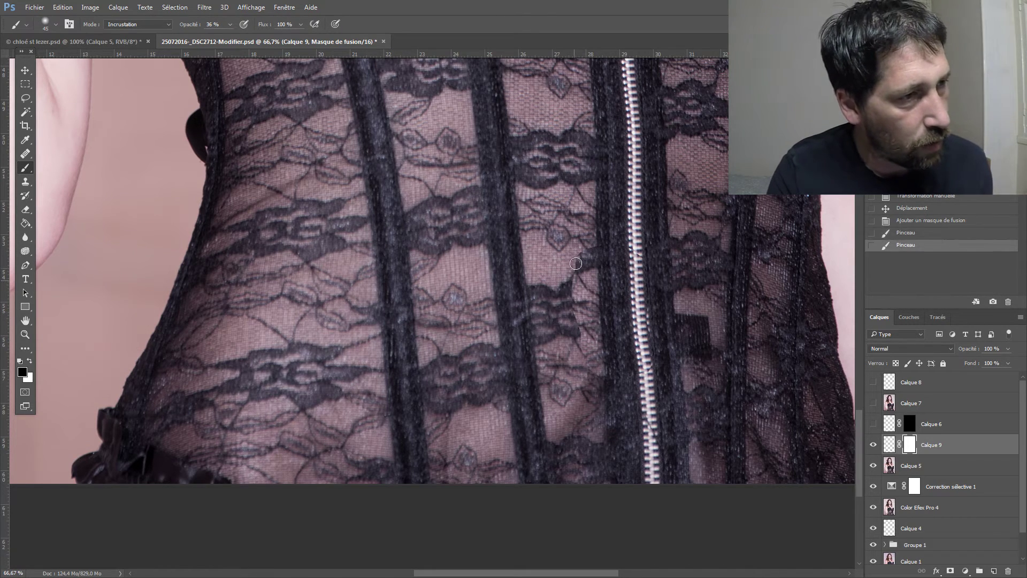
pyautogui.moveTo(583, 307)
pyautogui.mouseDown()
pyautogui.moveTo(578, 348)
pyautogui.moveTo(579, 321)
pyautogui.mouseUp()
pyautogui.moveTo(579, 321)
pyautogui.mouseDown()
pyautogui.moveTo(578, 291)
pyautogui.moveTo(581, 331)
pyautogui.mouseUp()
pyautogui.moveTo(581, 335); pyautogui.dragTo(586, 357)
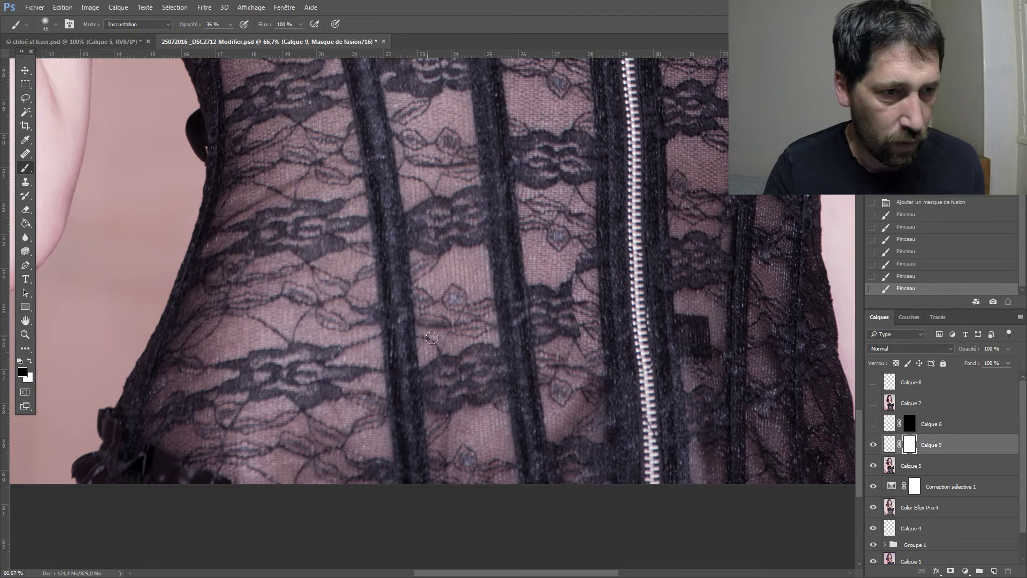
pyautogui.click(873, 445)
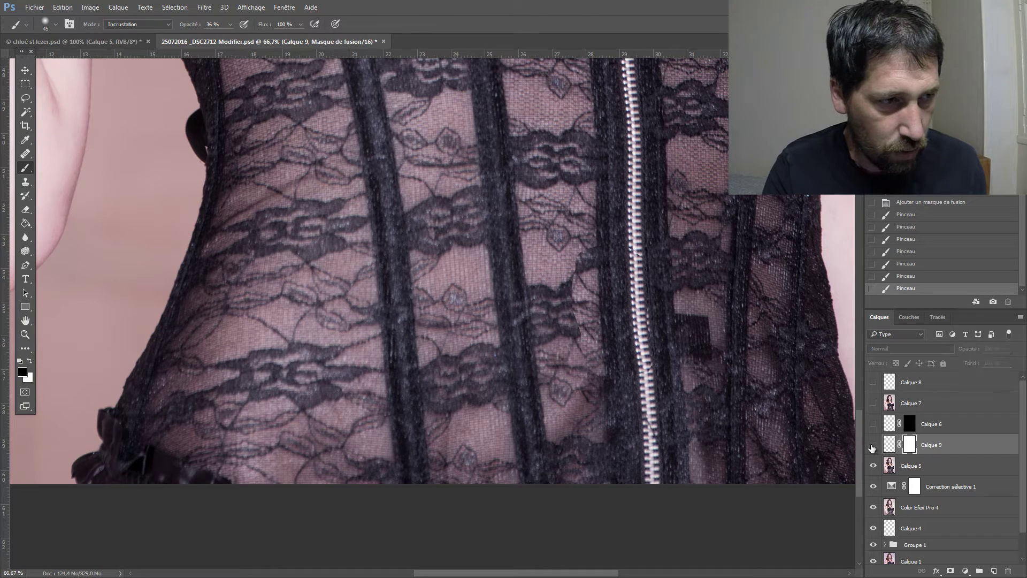
pyautogui.click(874, 444)
# Raise the brush opacity to 100% and try to paint Calque 9's mask along the patch's zipper teeth
pyautogui.moveTo(618, 295)
pyautogui.mouseDown()
pyautogui.moveTo(653, 261)
pyautogui.moveTo(635, 271)
pyautogui.moveTo(636, 255)
pyautogui.mouseUp()
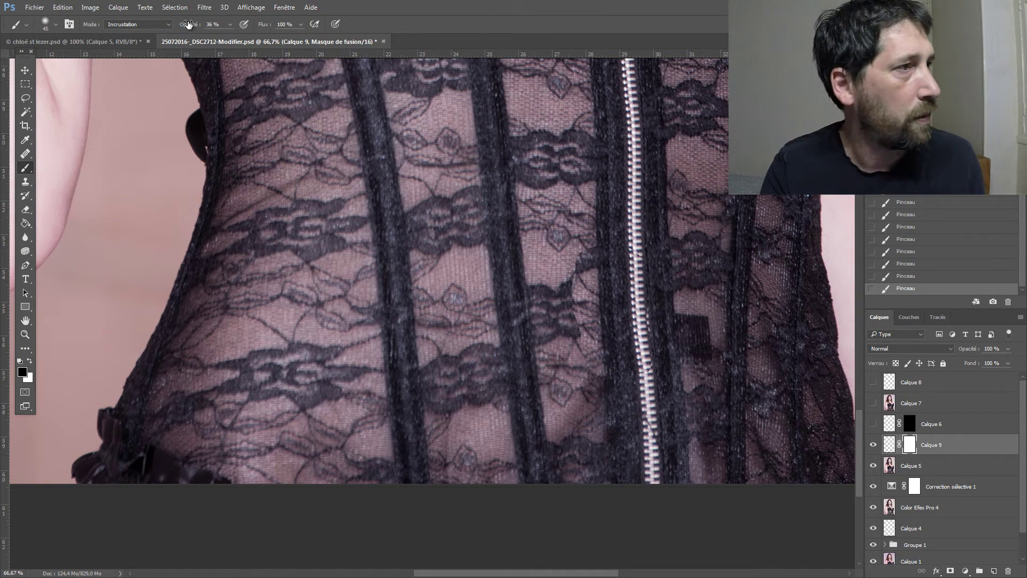
pyautogui.moveTo(188, 25); pyautogui.dragTo(225, 25)
pyautogui.moveTo(636, 288); pyautogui.dragTo(641, 247)
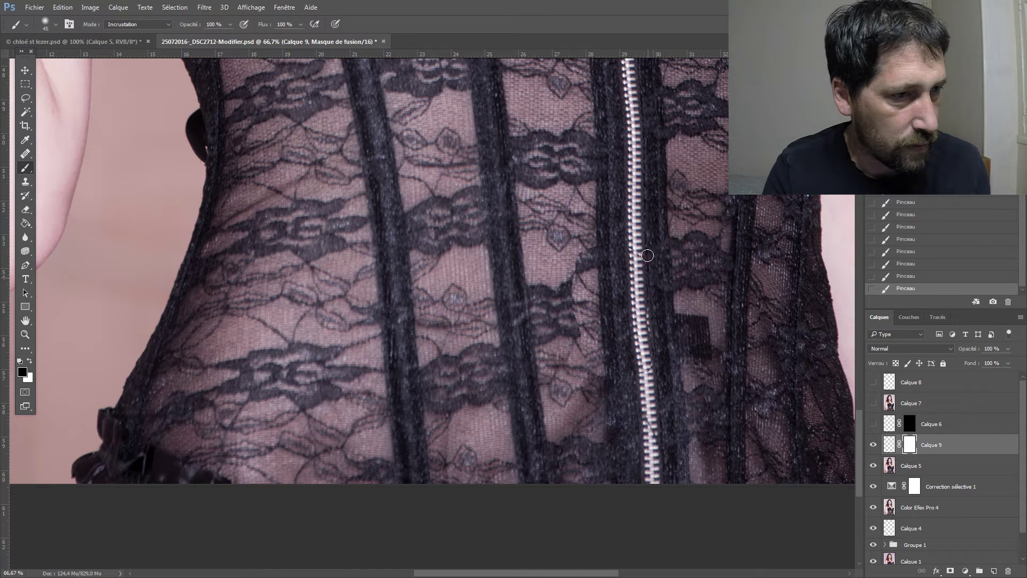
# Check whether the mask strokes register by viewing Calque 9's mask alone and isolating the patch layer, restoring the normal view
pyautogui.keyDown('alt'); pyautogui.click(910, 449); pyautogui.keyUp('alt')
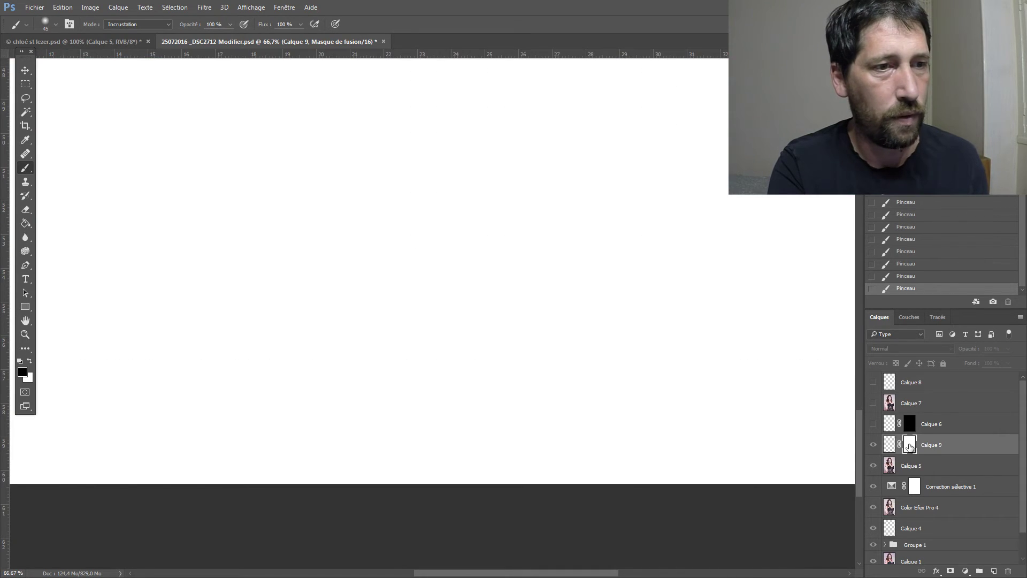
pyautogui.keyDown('alt'); pyautogui.click(910, 447); pyautogui.keyUp('alt')
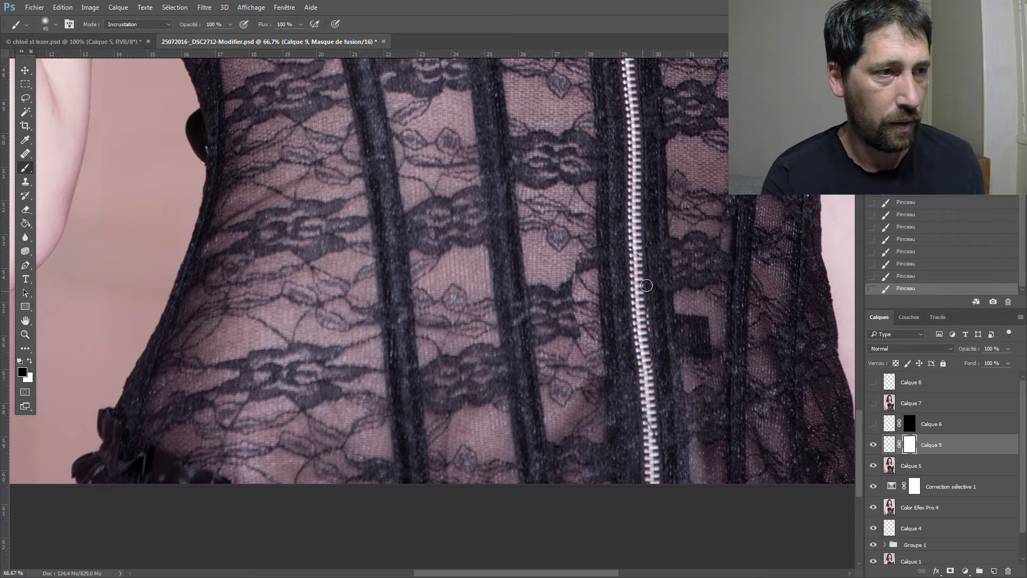
pyautogui.moveTo(645, 285); pyautogui.dragTo(642, 244)
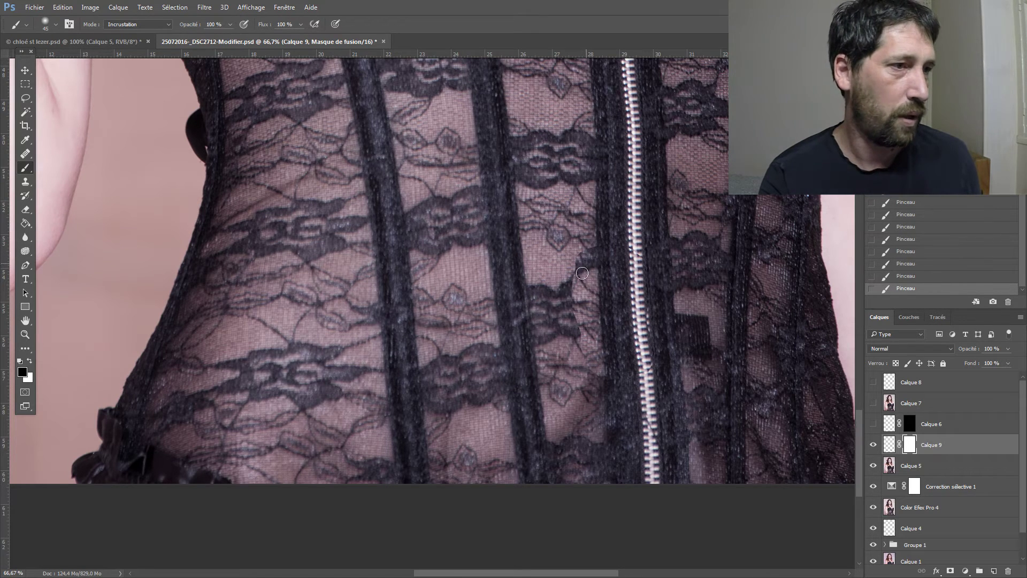
pyautogui.click(873, 424)
pyautogui.click(872, 424)
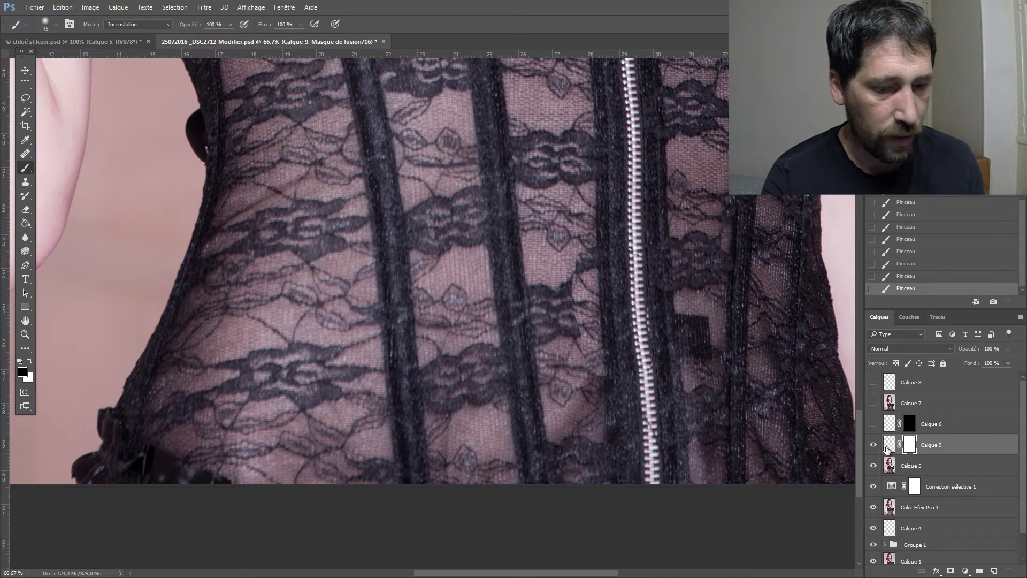
pyautogui.keyDown('alt'); pyautogui.click(873, 448); pyautogui.keyUp('alt')
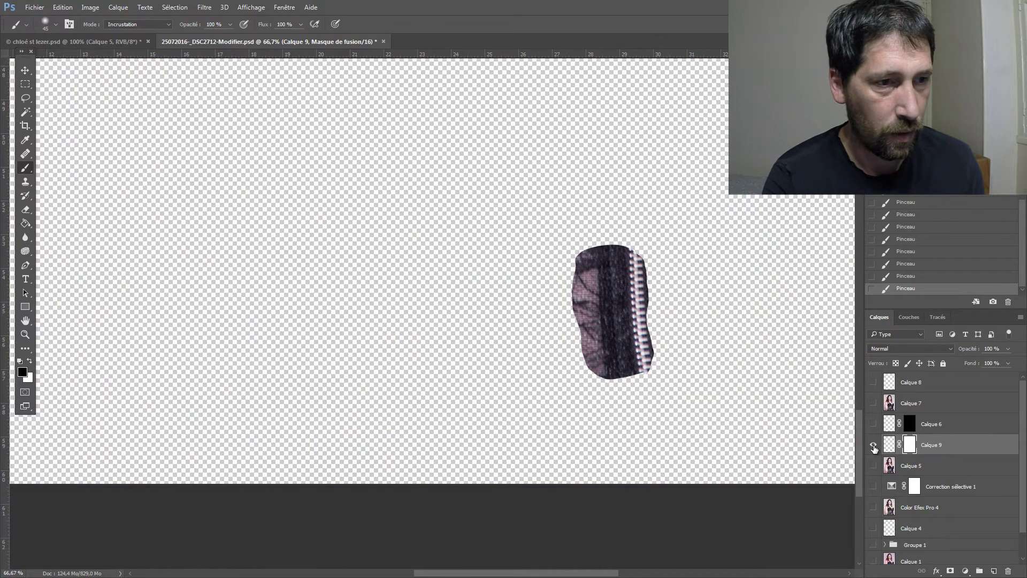
pyautogui.keyDown('alt'); pyautogui.click(874, 448); pyautogui.keyUp('alt')
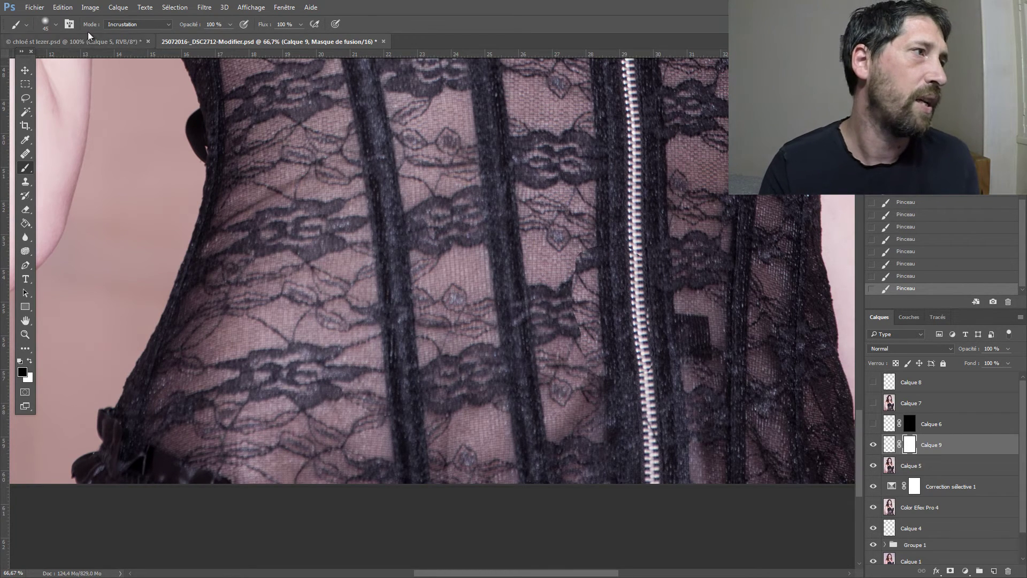
# Set the brush blending mode to Normal and paint the mask in black along the patch's zipper edge
pyautogui.click(126, 25)
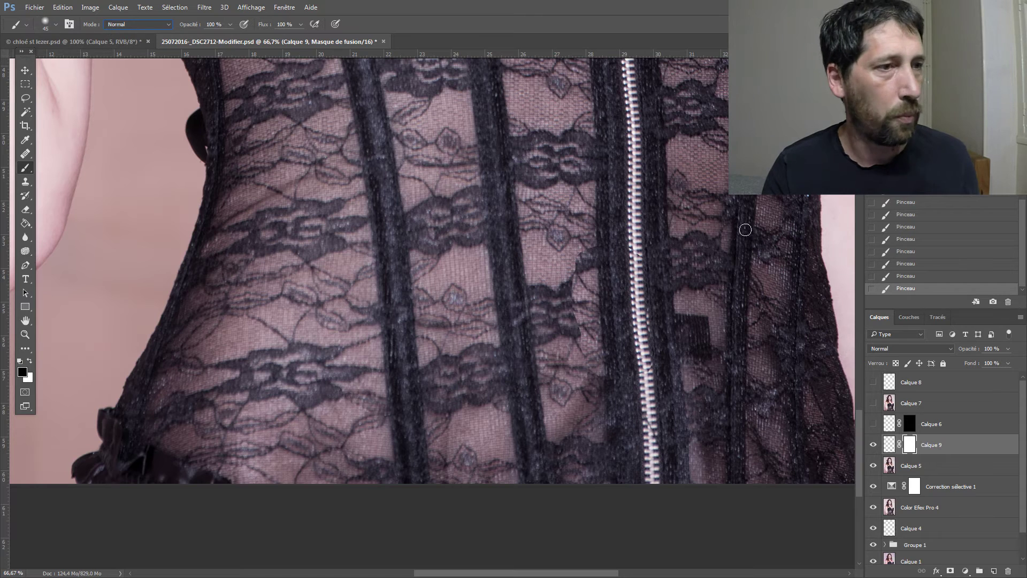
pyautogui.moveTo(644, 249); pyautogui.dragTo(648, 344)
pyautogui.moveTo(643, 292); pyautogui.dragTo(650, 360)
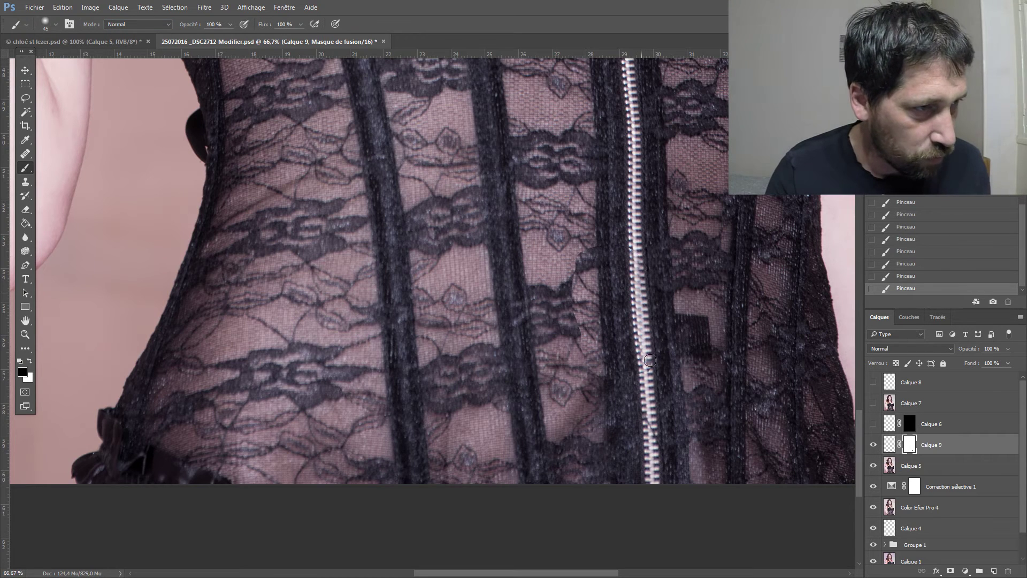
pyautogui.moveTo(637, 258); pyautogui.dragTo(648, 354)
pyautogui.moveTo(635, 259); pyautogui.dragTo(645, 395)
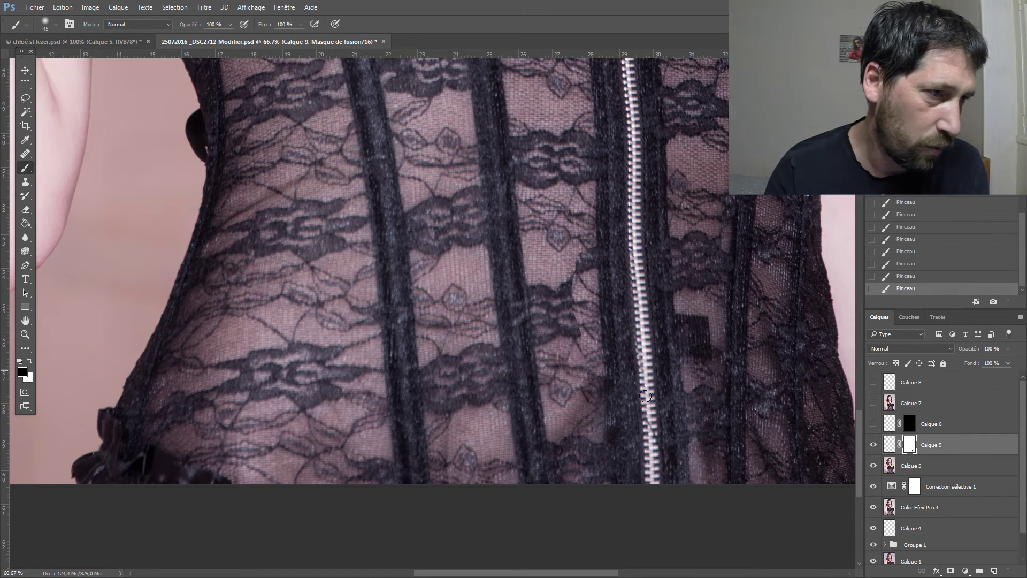
# Paint the mask in black along the patch's left and lower edges to bring back the original lace
pyautogui.moveTo(586, 342); pyautogui.dragTo(583, 321)
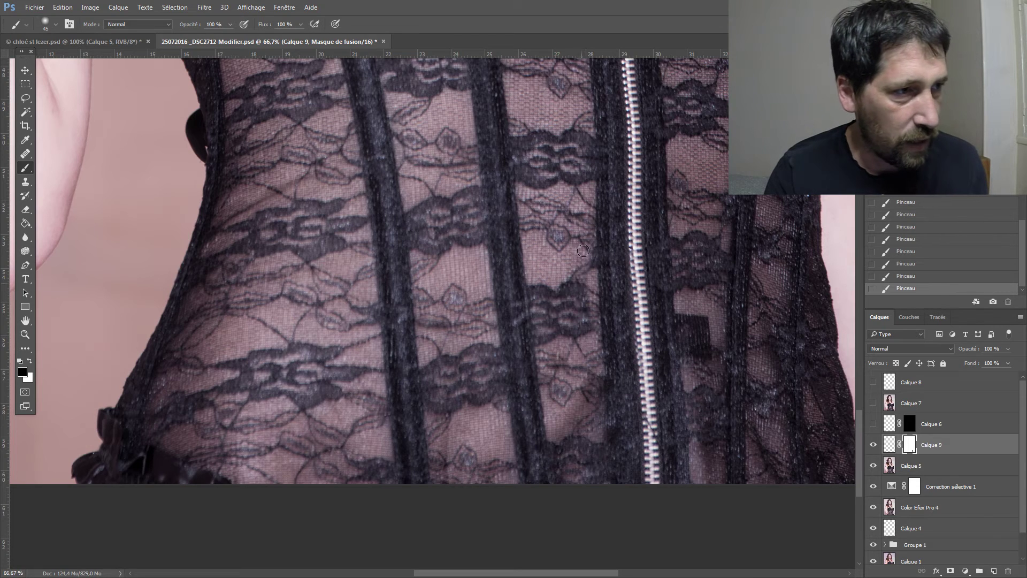
pyautogui.hotkey('ctrl', 'z')
pyautogui.hotkey('ctrl', 'z')
pyautogui.hotkey('ctrl', 'z')
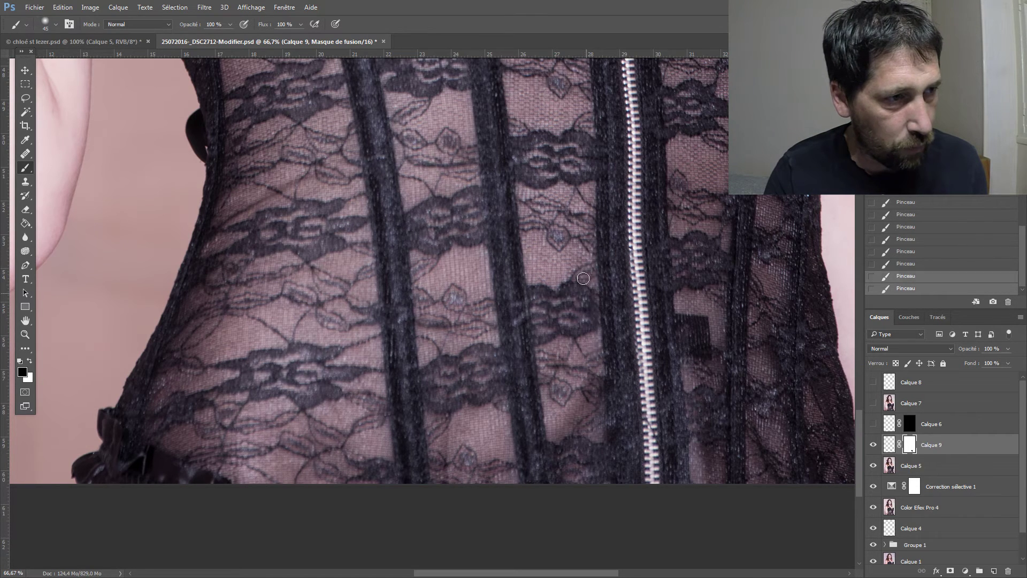
pyautogui.hotkey('ctrl', 'z')
pyautogui.hotkey('ctrl', 'z')
pyautogui.hotkey('ctrl', 'z')
pyautogui.hotkey('ctrl', 'z')
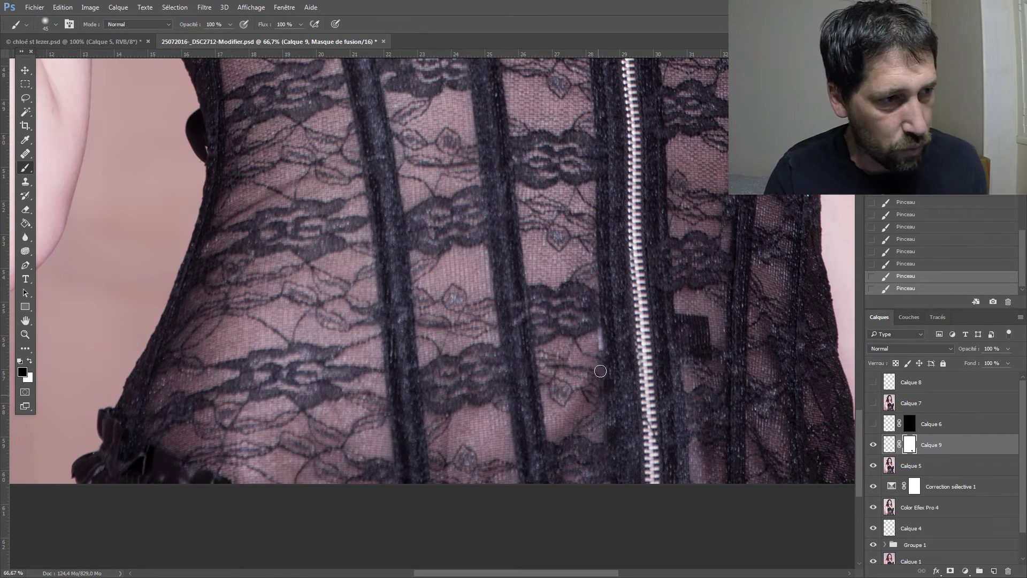
pyautogui.hotkey('ctrl', 'z')
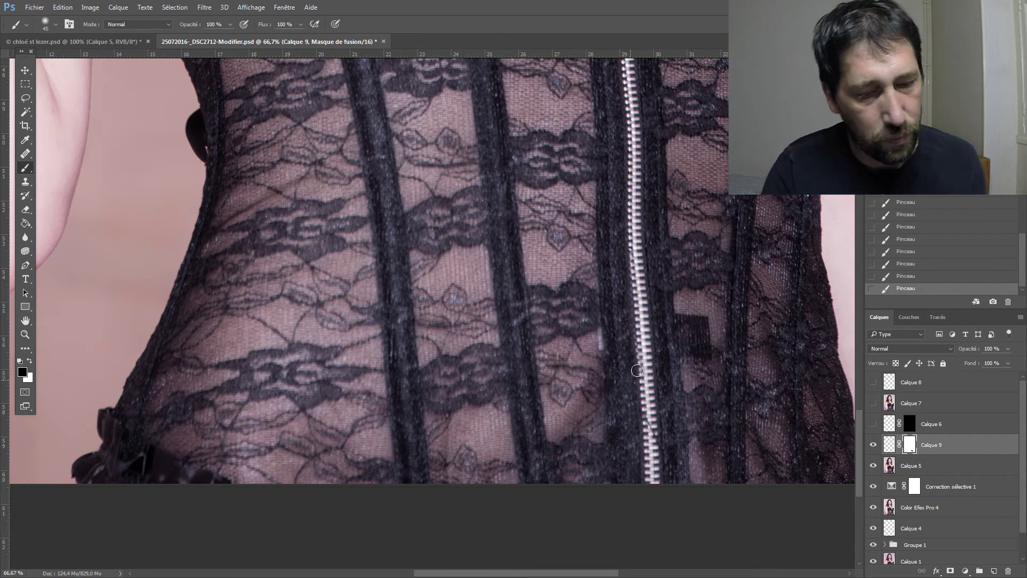
# Paint white on the mask to cover the exposed bit of tag, and touch up the left lace edge in black
pyautogui.press('x')
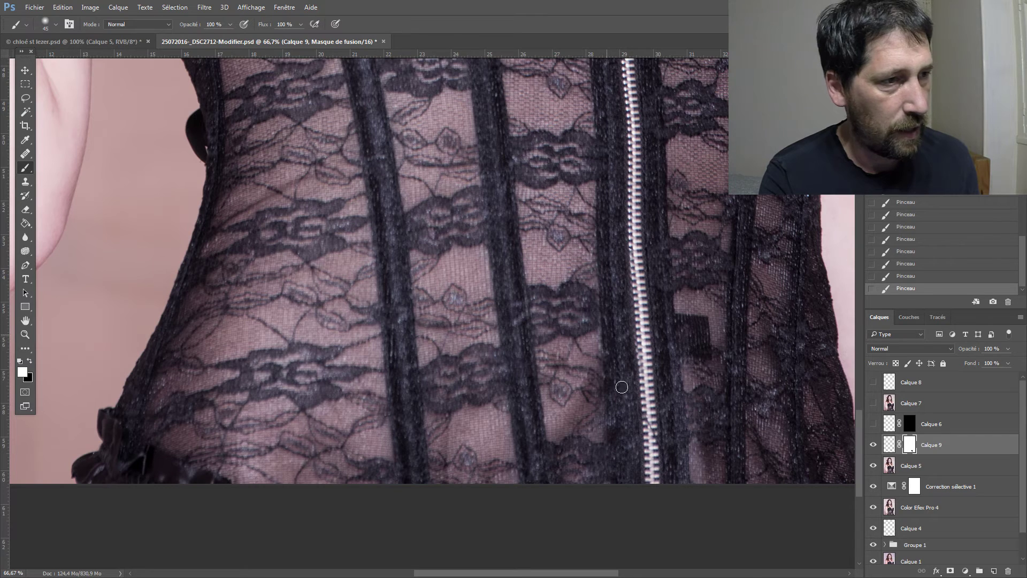
pyautogui.press('x')
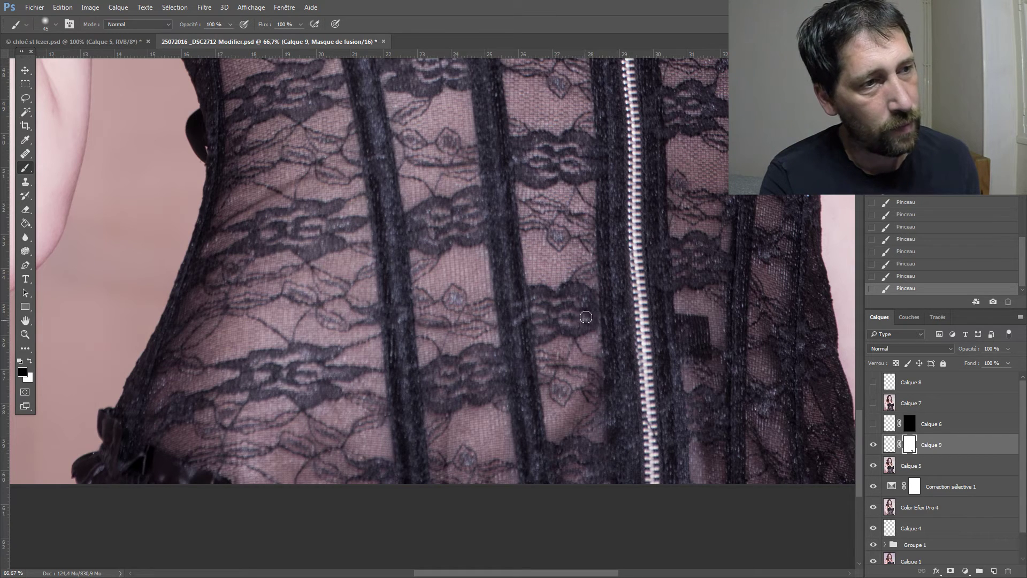
pyautogui.moveTo(590, 316)
pyautogui.mouseDown()
pyautogui.moveTo(590, 303)
pyautogui.moveTo(593, 318)
pyautogui.mouseUp()
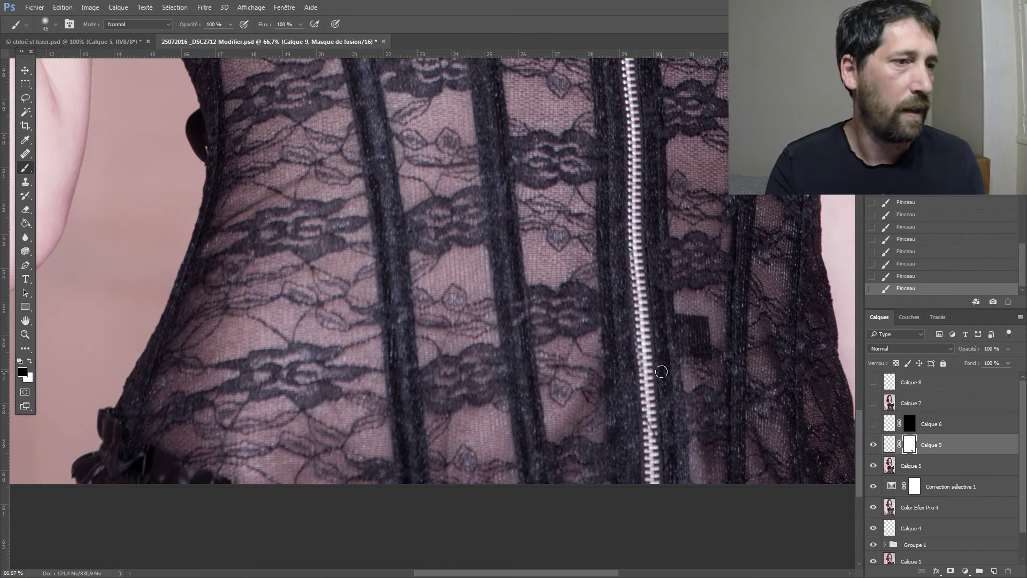
# Compare the corset's tag area with Calque 9 hidden and shown to examine the masked patch
pyautogui.click(873, 445)
pyautogui.click(873, 446)
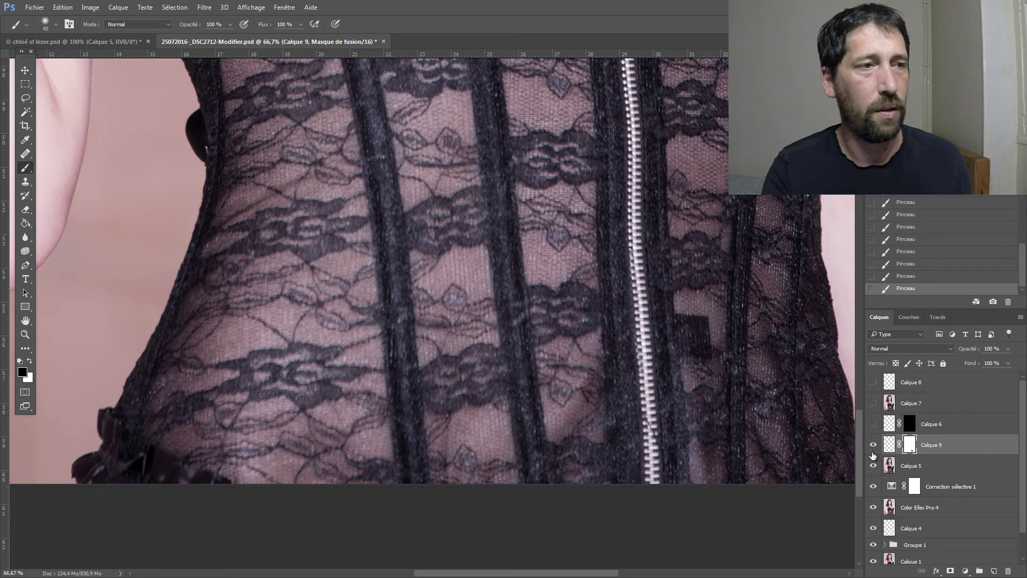
pyautogui.click(872, 452)
pyautogui.click(872, 452)
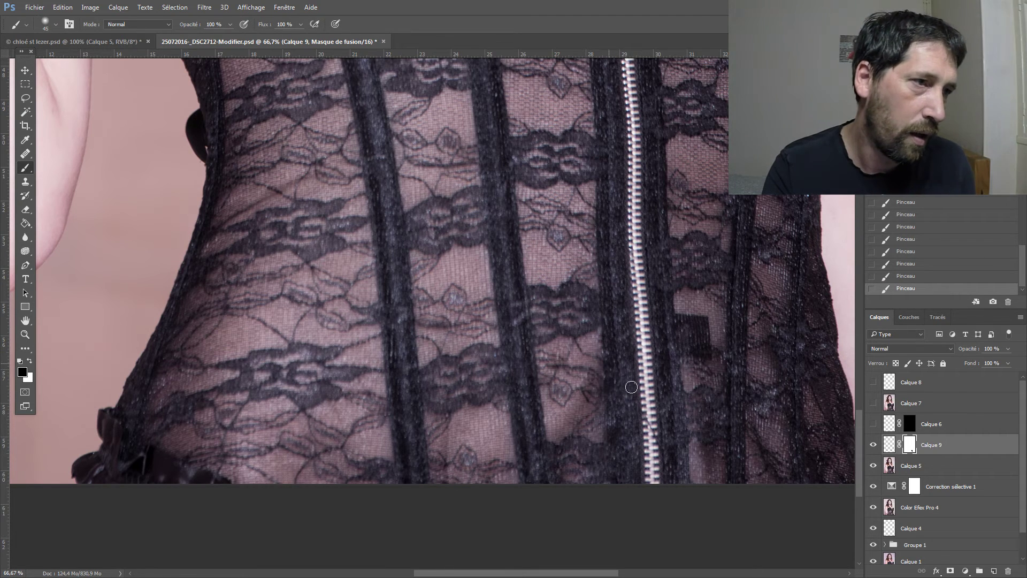
pyautogui.click(872, 445)
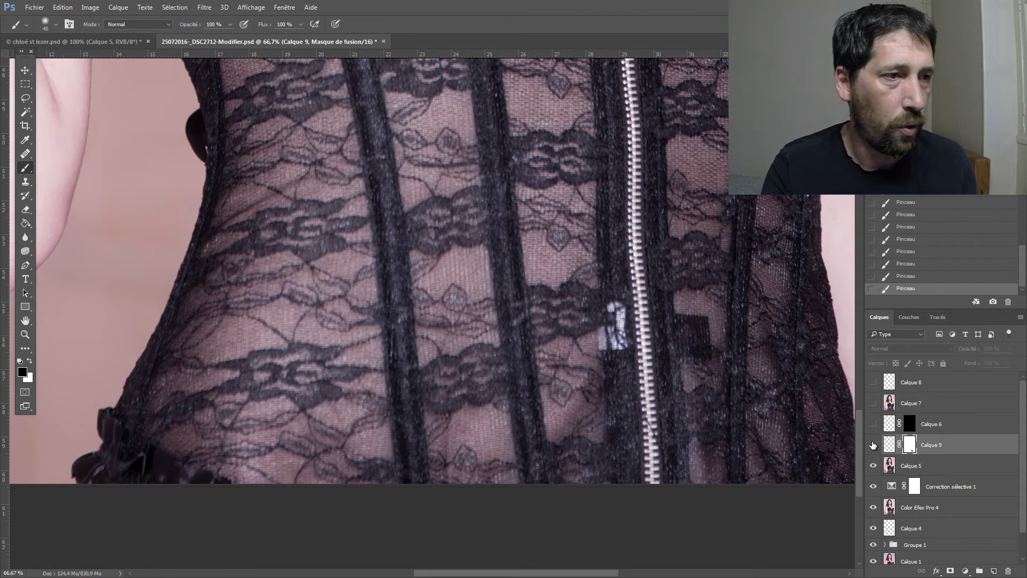
pyautogui.click(873, 445)
pyautogui.click(873, 445)
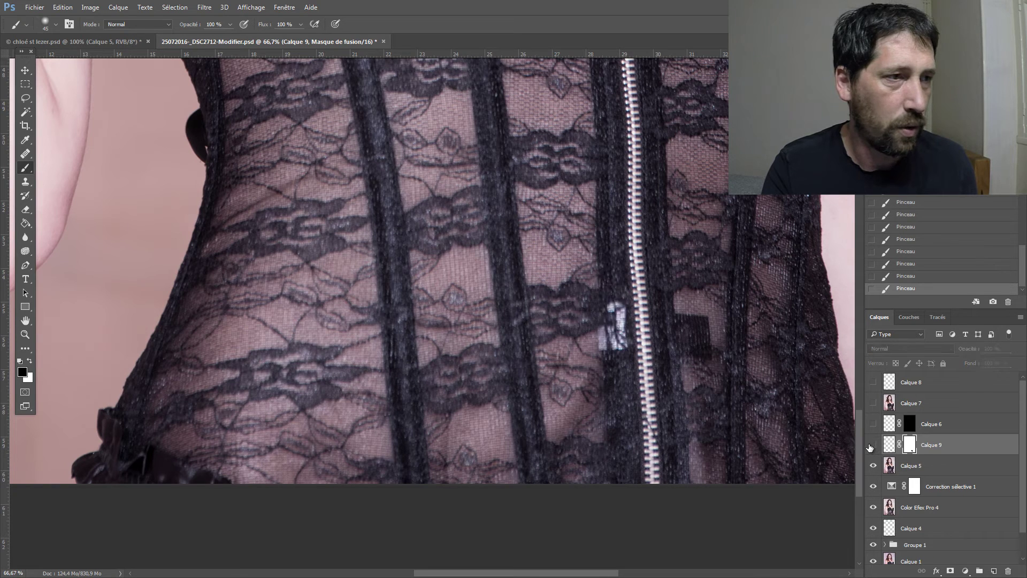
pyautogui.click(872, 447)
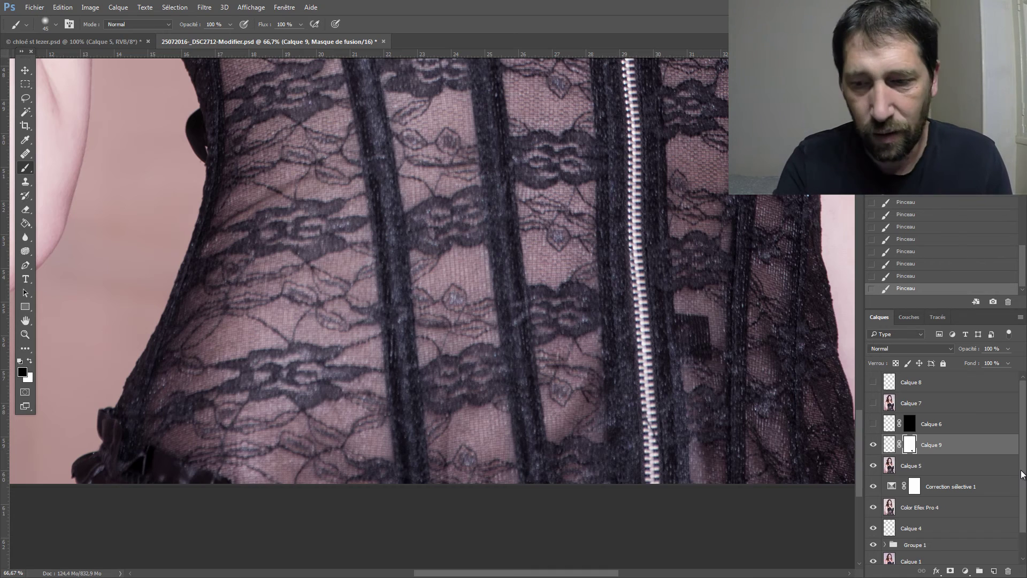
# View the whole portrait to examine how the corset retouch blends in
pyautogui.hotkey('ctrl', '-')
pyautogui.hotkey('ctrl', '-')
pyautogui.hotkey('ctrl', '-')
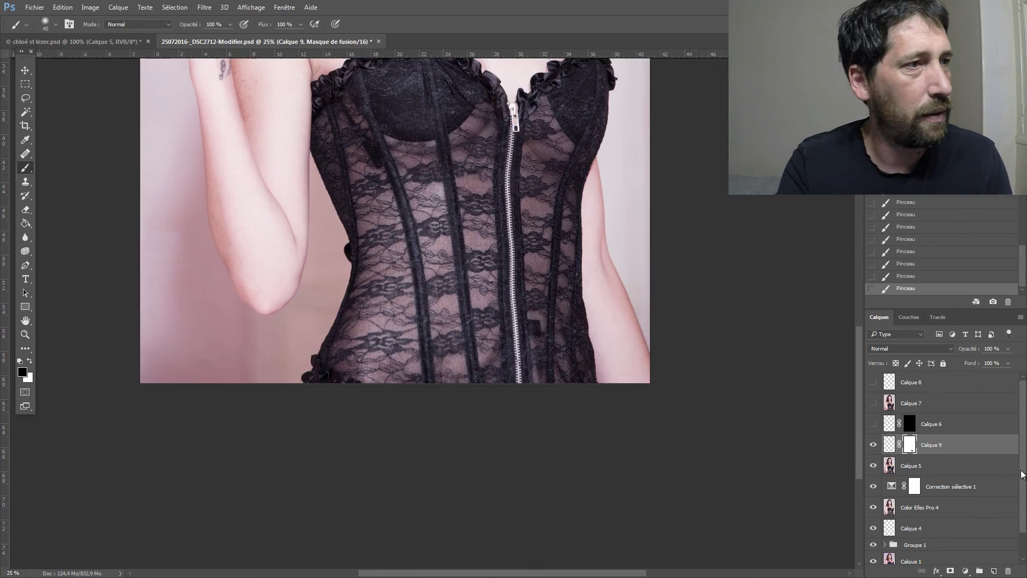
pyautogui.hotkey('ctrl', '-')
pyautogui.hotkey('ctrl', '-')
pyautogui.hotkey('ctrl', '+')
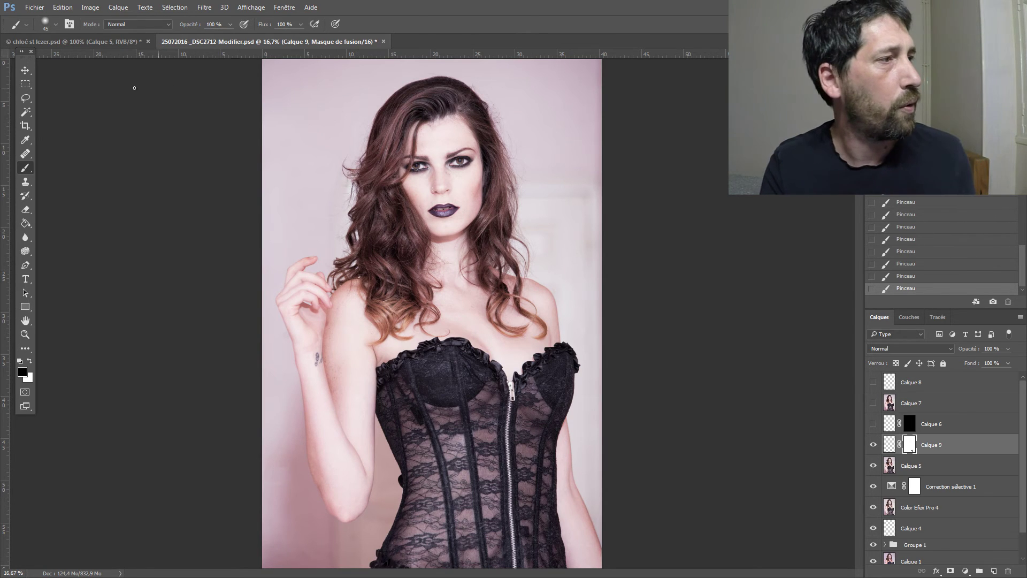
pyautogui.click(25, 98)
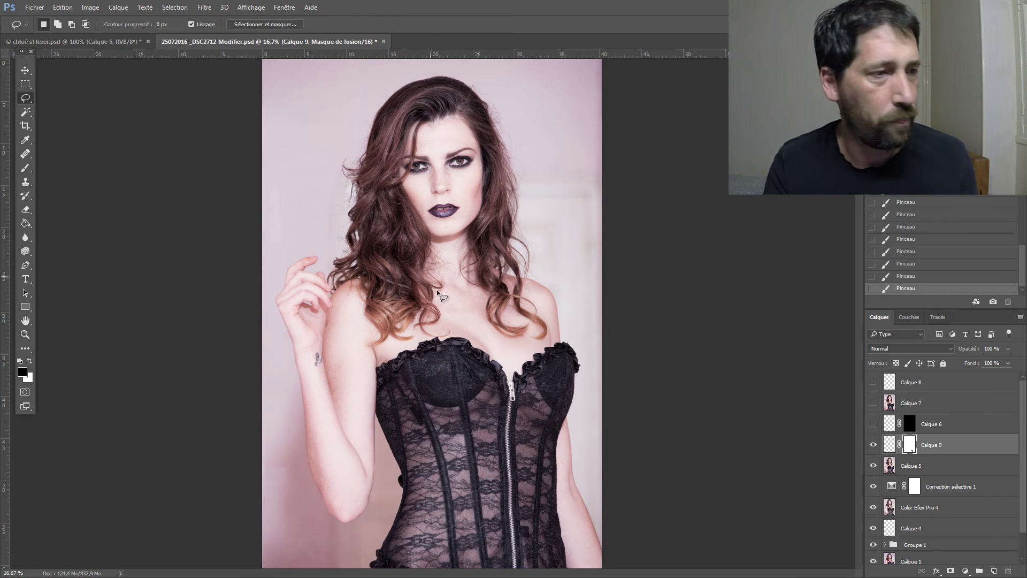
pyautogui.click(26, 71)
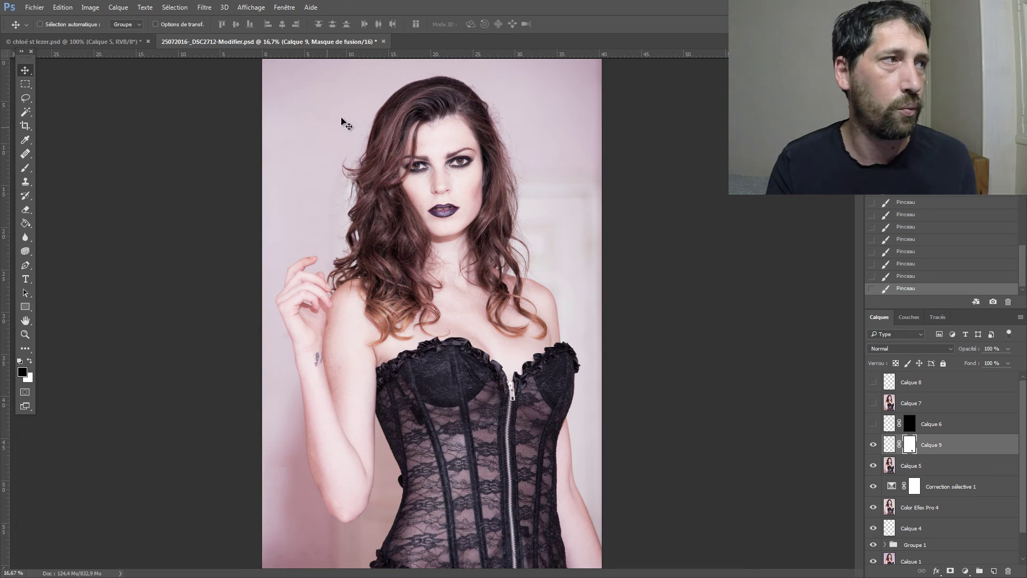
pyautogui.click(25, 168)
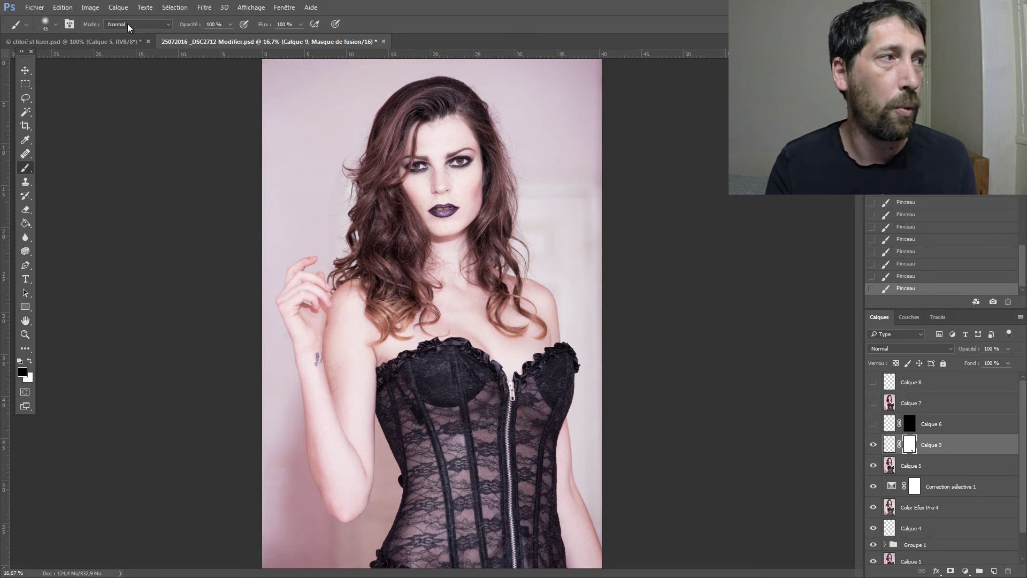